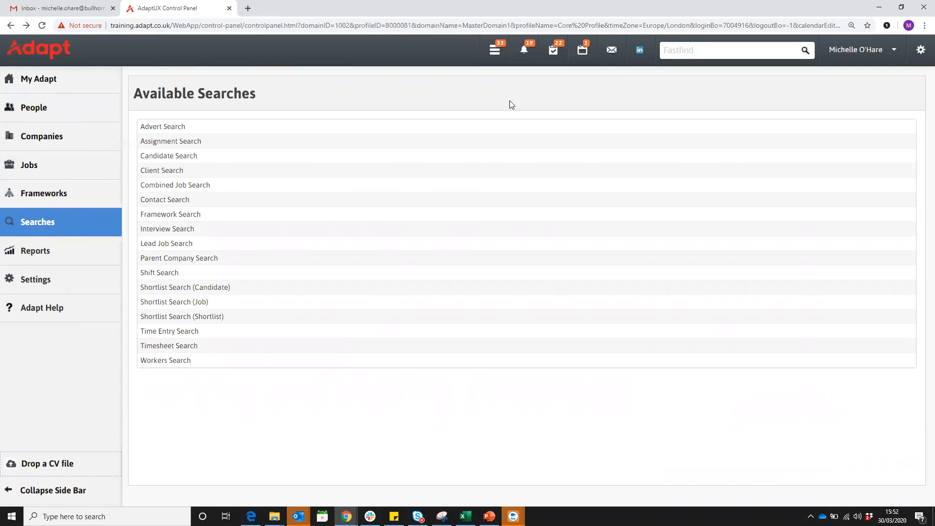
# Run a Time Entry Search for week ending 29/03/20, leaving the other criteria blank
pyautogui.moveTo(108, 230)
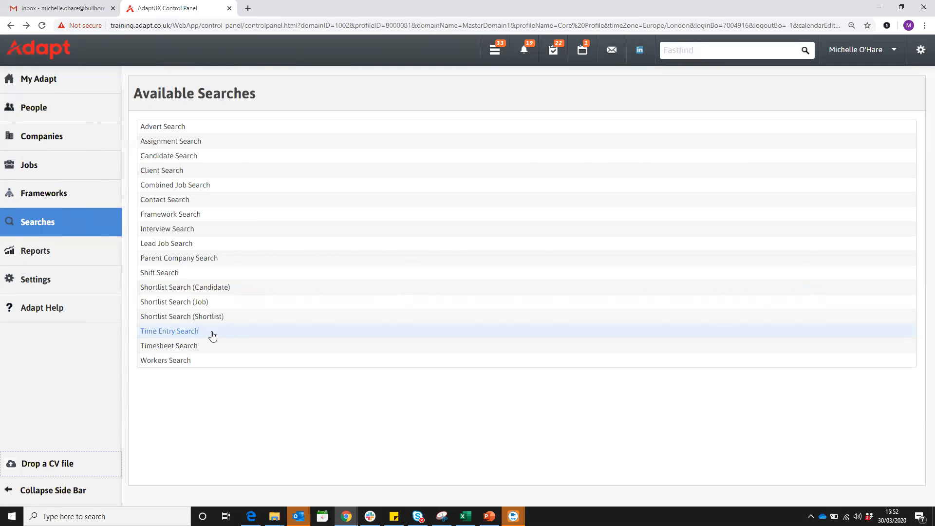
pyautogui.click(191, 334)
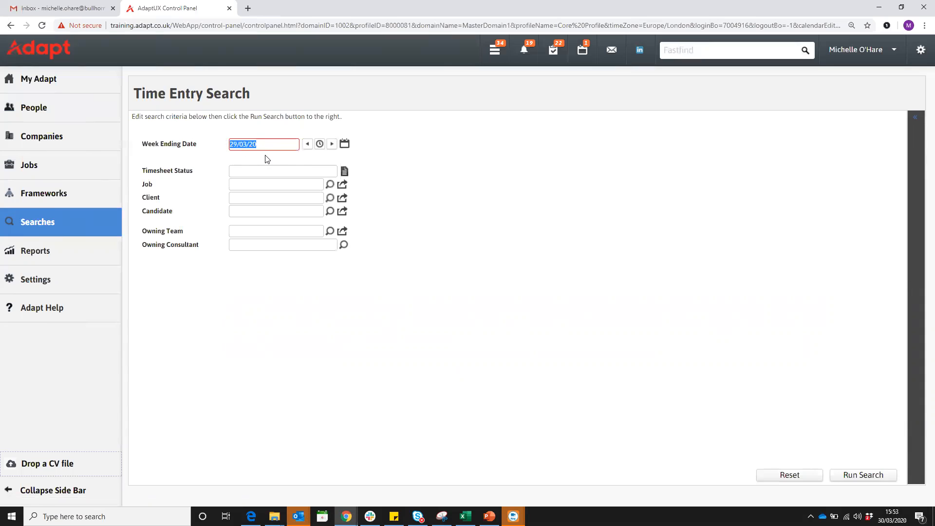
pyautogui.click(345, 171)
pyautogui.click(548, 108)
pyautogui.click(244, 212)
pyautogui.click(242, 244)
pyautogui.click(852, 479)
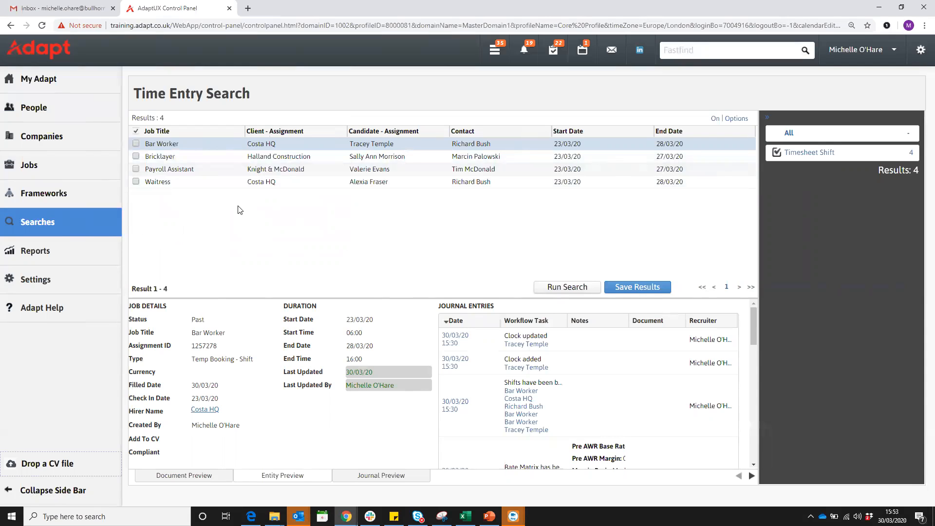
# Save the time entry search results under the name "WE 29th March"
pyautogui.click(743, 119)
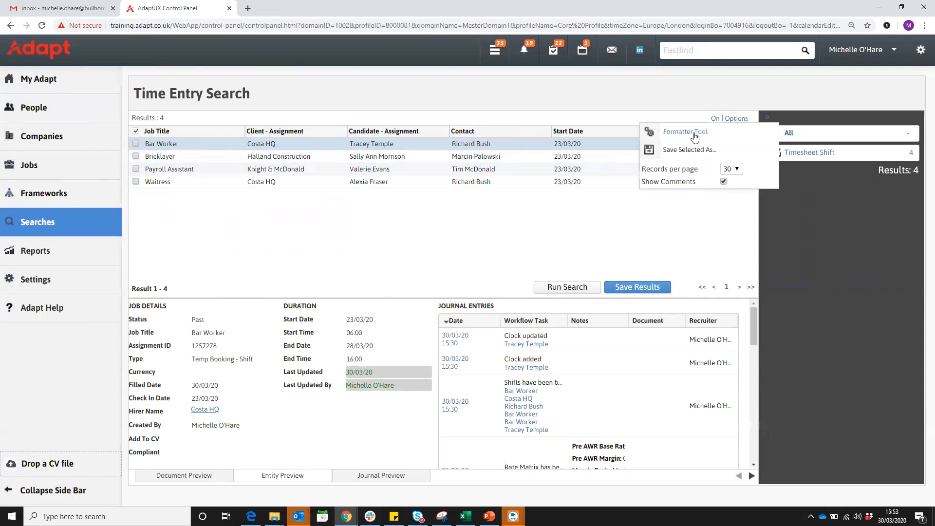
pyautogui.click(733, 119)
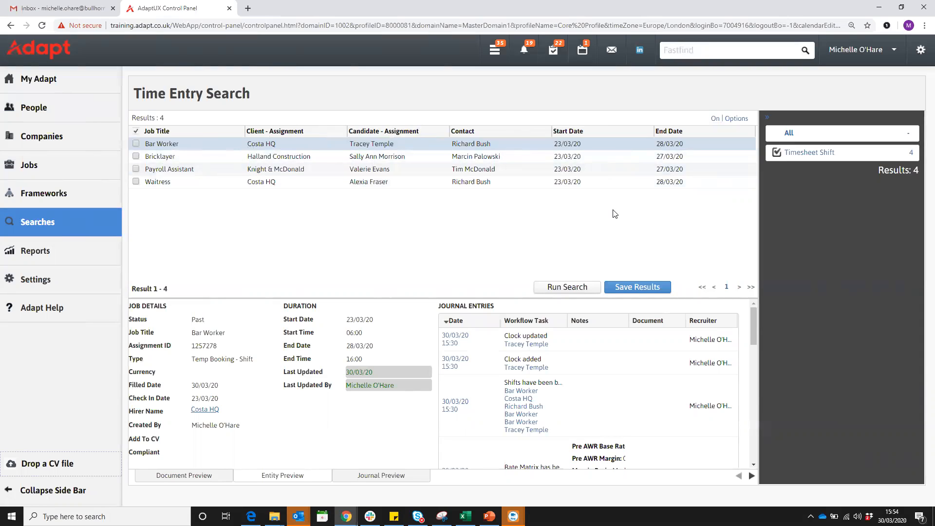
pyautogui.click(635, 288)
pyautogui.write('W')
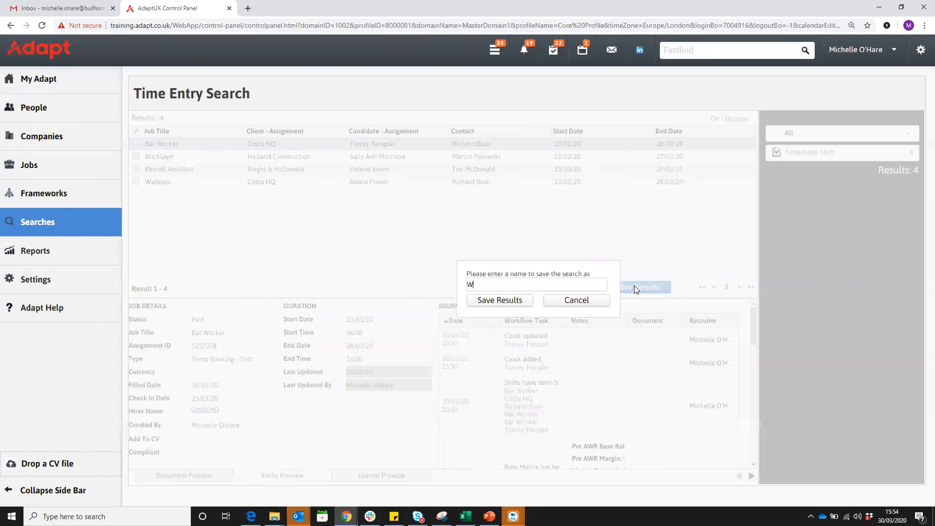
pyautogui.write('E 29th March')
pyautogui.click(509, 301)
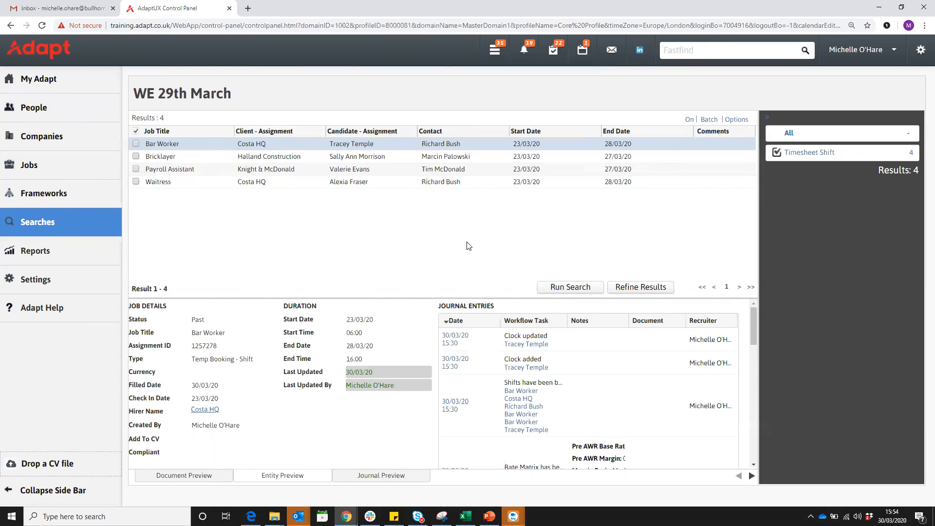
# Open the Bar Worker assignment and email a blank timesheet for the week ending 29 March 2020
pyautogui.doubleClick(174, 145)
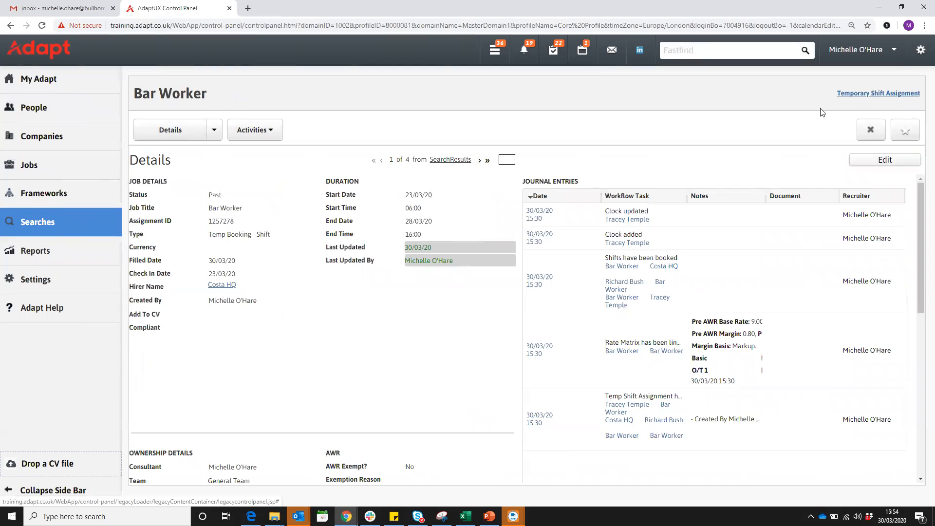
pyautogui.click(270, 135)
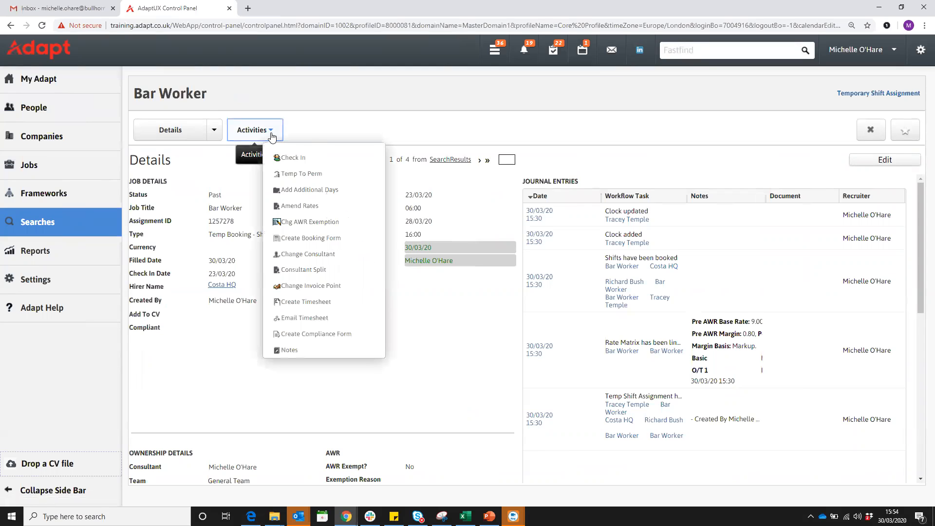
pyautogui.click(325, 319)
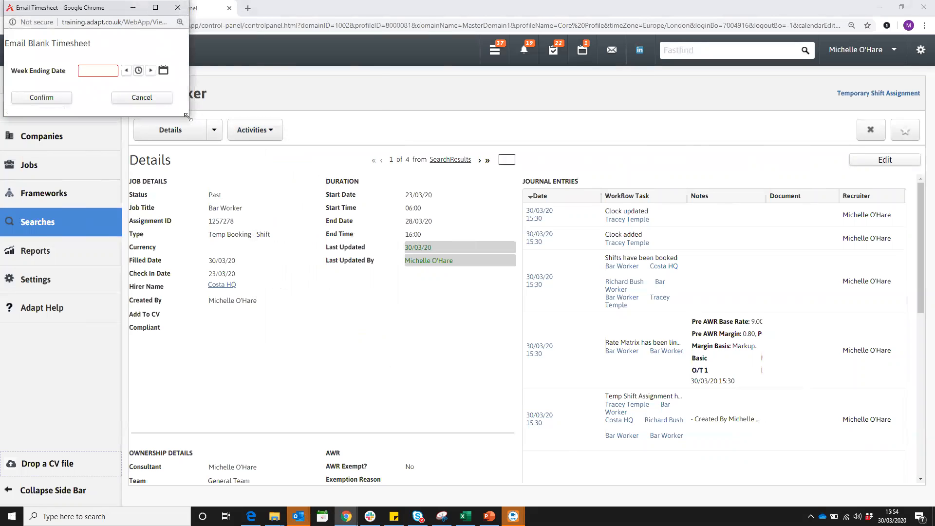
pyautogui.moveTo(188, 116); pyautogui.dragTo(376, 237)
pyautogui.click(163, 70)
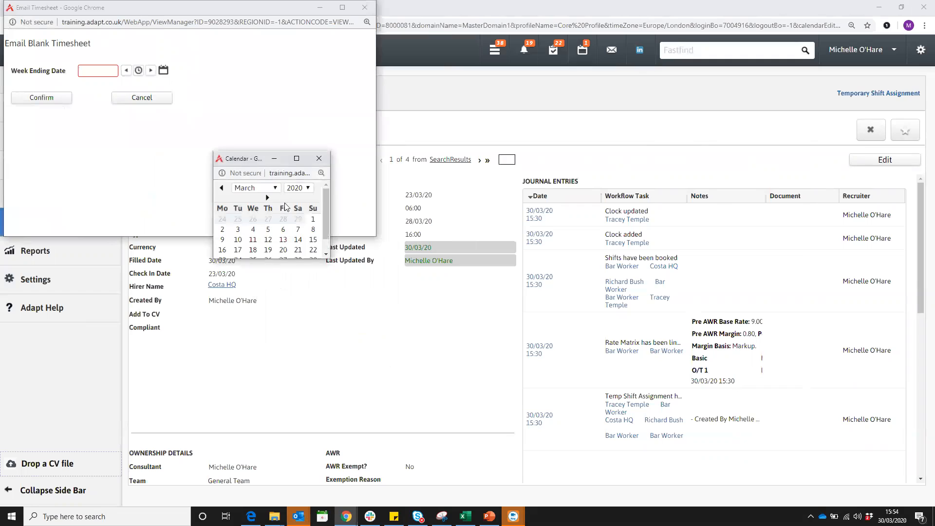
pyautogui.scroll(-2, 302, 229)
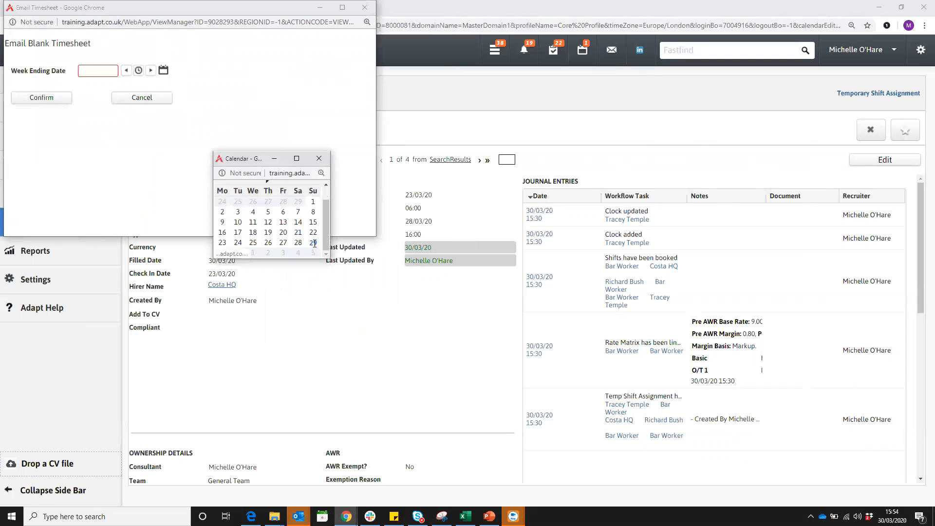
pyautogui.click(313, 242)
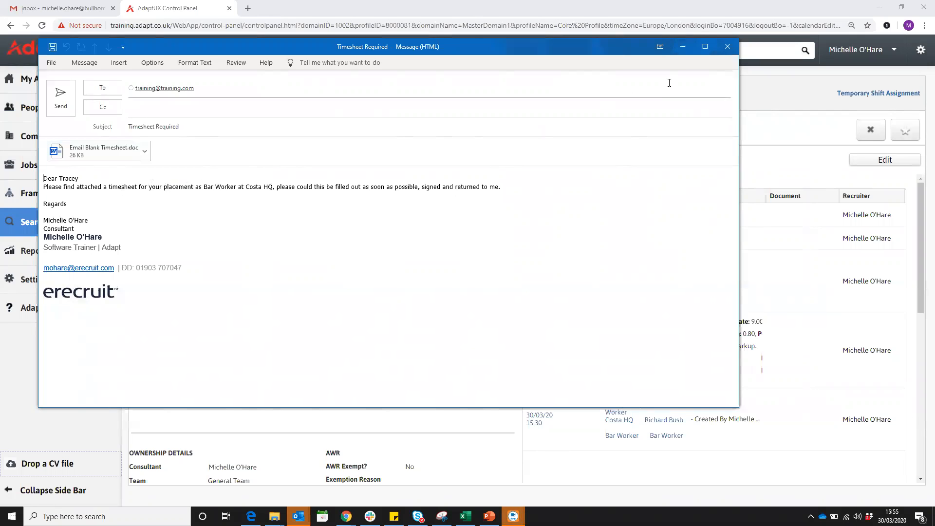
# Close the Timesheet Required email without saving it and return to the saved search results
pyautogui.click(727, 46)
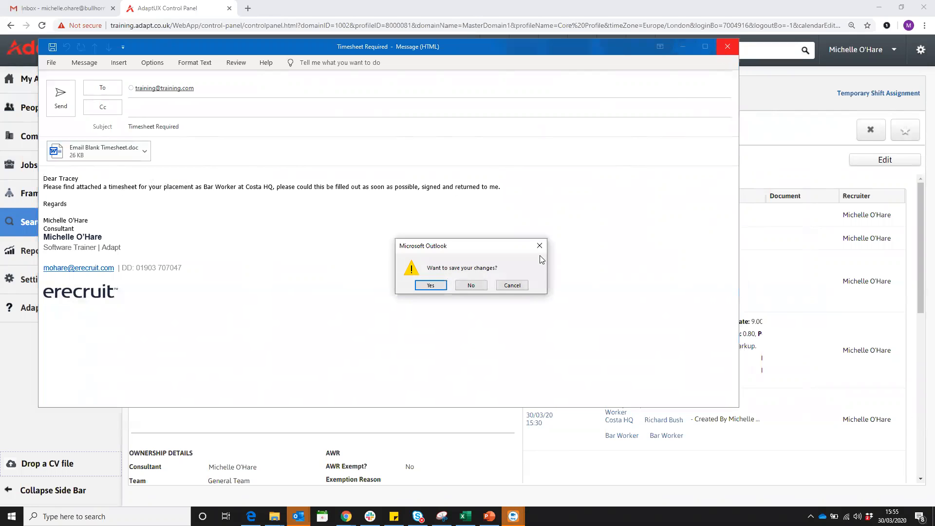
pyautogui.click(481, 287)
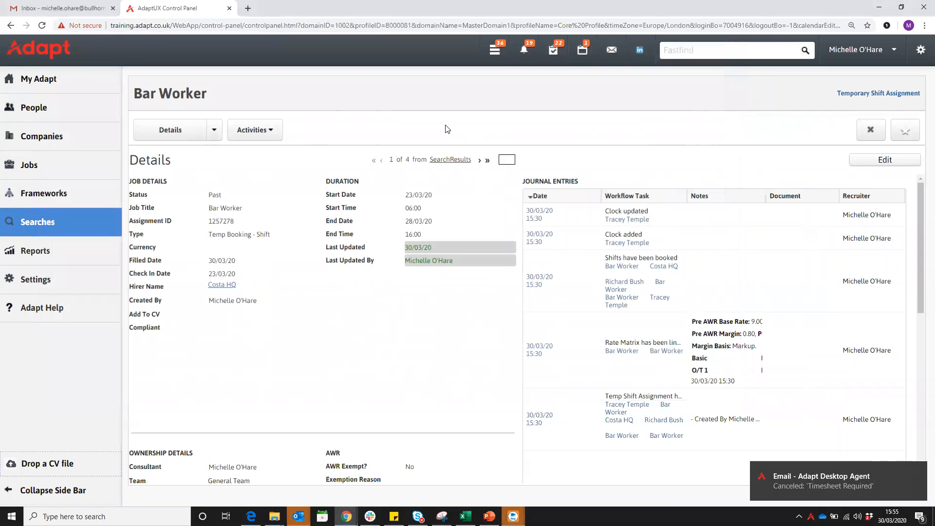
pyautogui.click(451, 159)
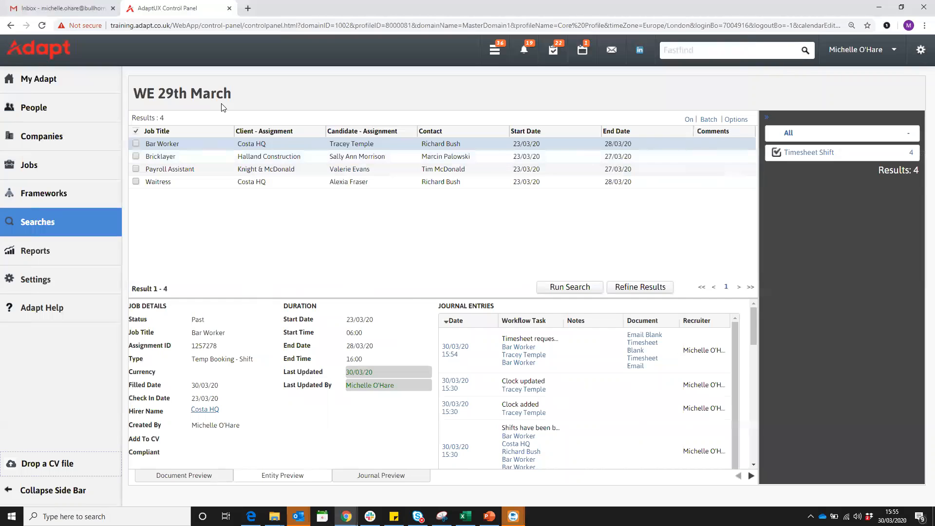
# Select all assignments in the WE 29th March results and generate a Consolidated Time Report for them
pyautogui.click(137, 133)
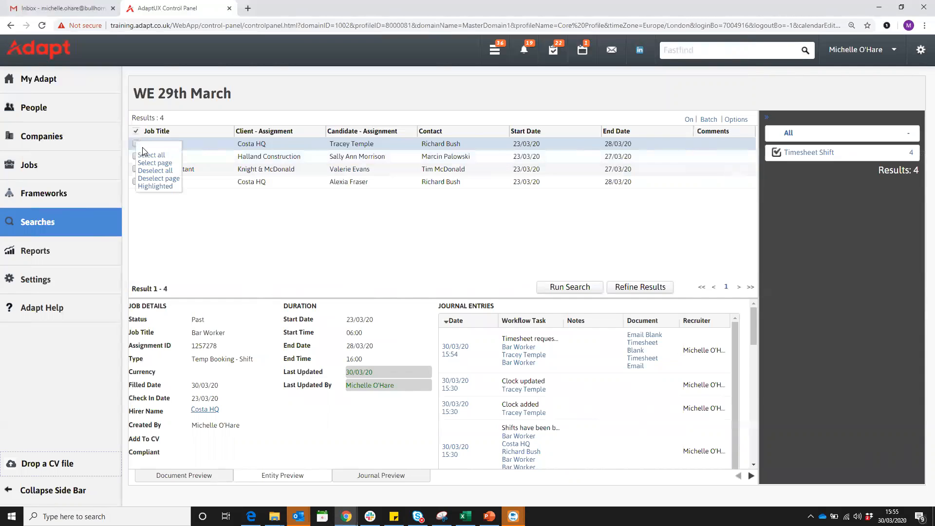
pyautogui.click(139, 144)
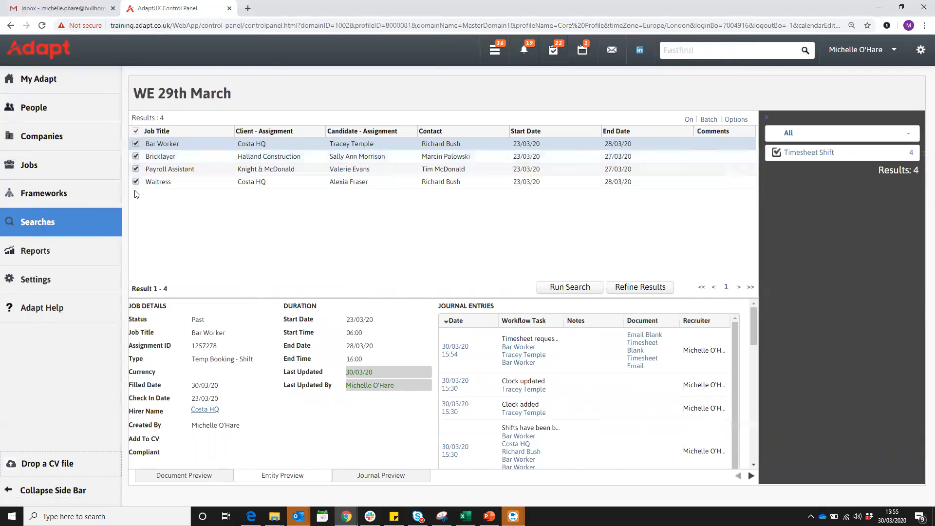
pyautogui.click(709, 120)
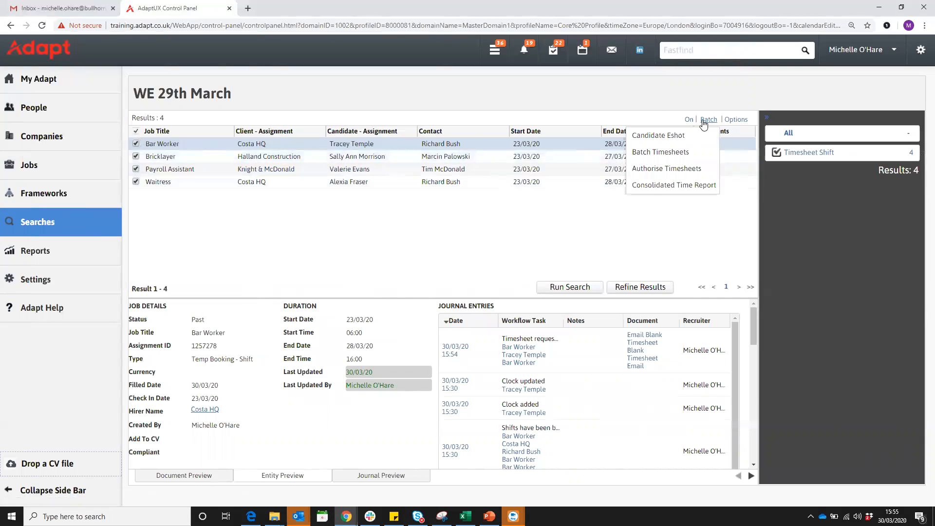
pyautogui.click(681, 189)
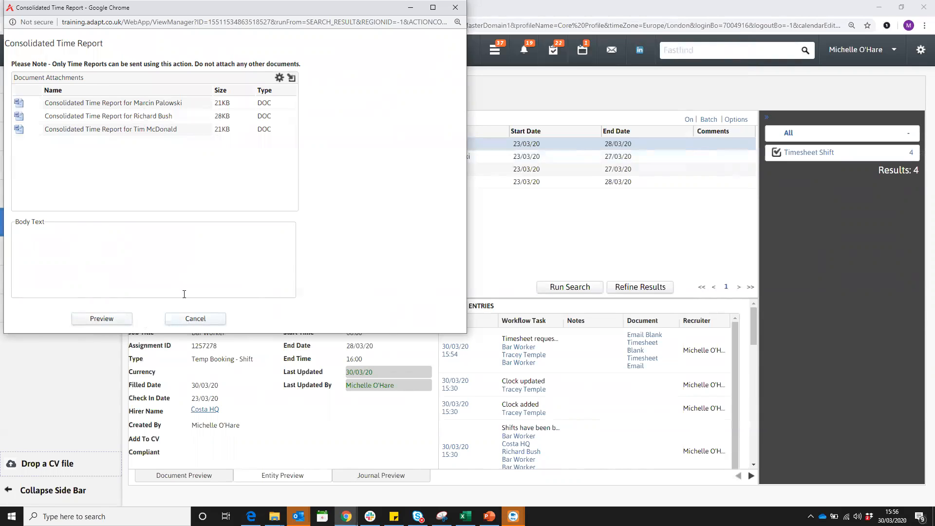
# Review the first attached consolidated time report document, then close it and the report window without sending
pyautogui.click(132, 103)
pyautogui.doubleClick(131, 104)
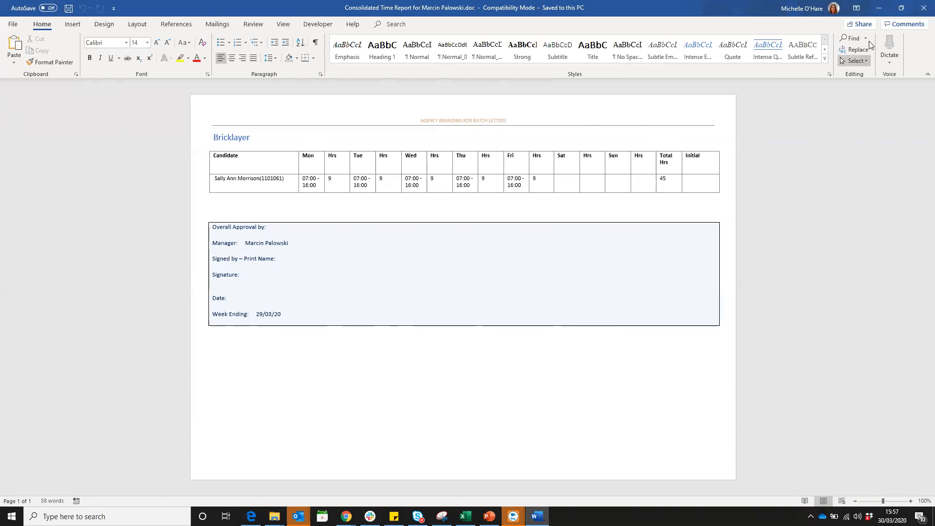
pyautogui.click(923, 8)
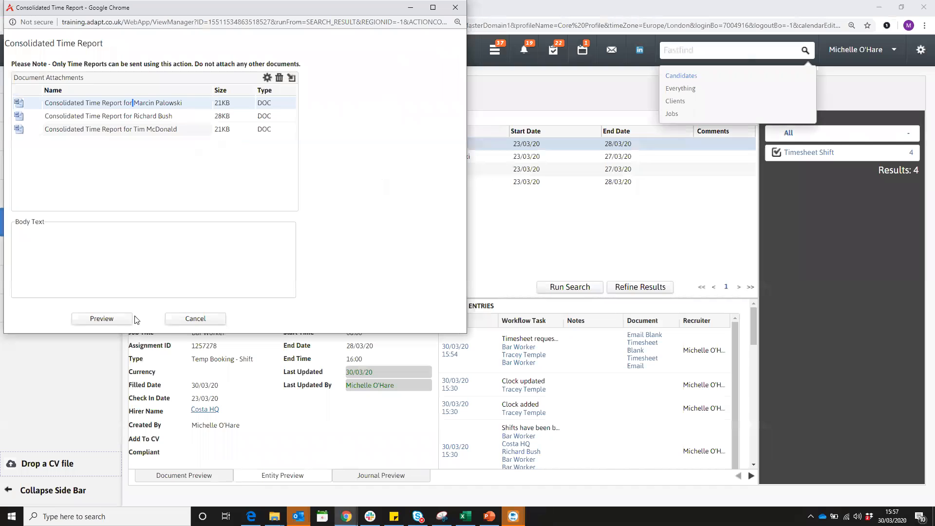
pyautogui.moveTo(223, 8); pyautogui.dragTo(244, 57)
pyautogui.click(479, 56)
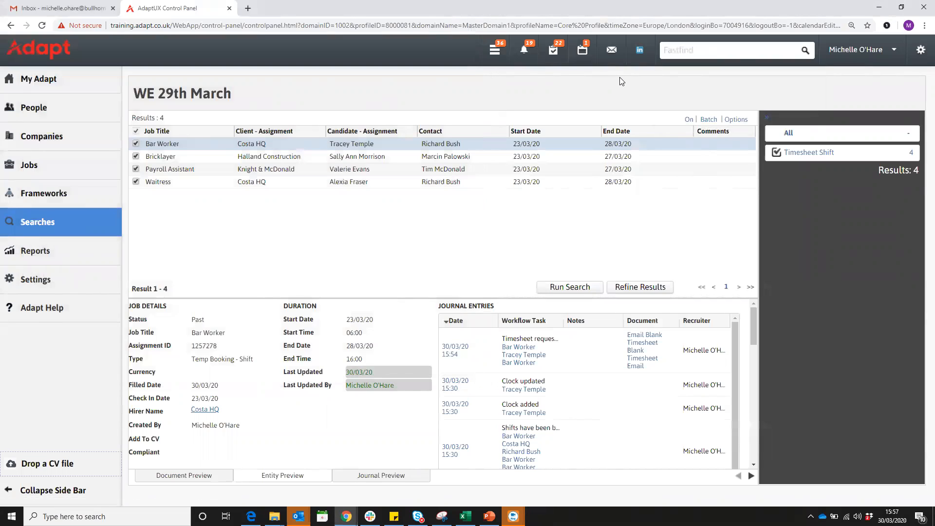
# Run Batch Timesheets on the selected assignments and confirm the Waitress timesheet as authorised with 52 total hours
pyautogui.click(709, 121)
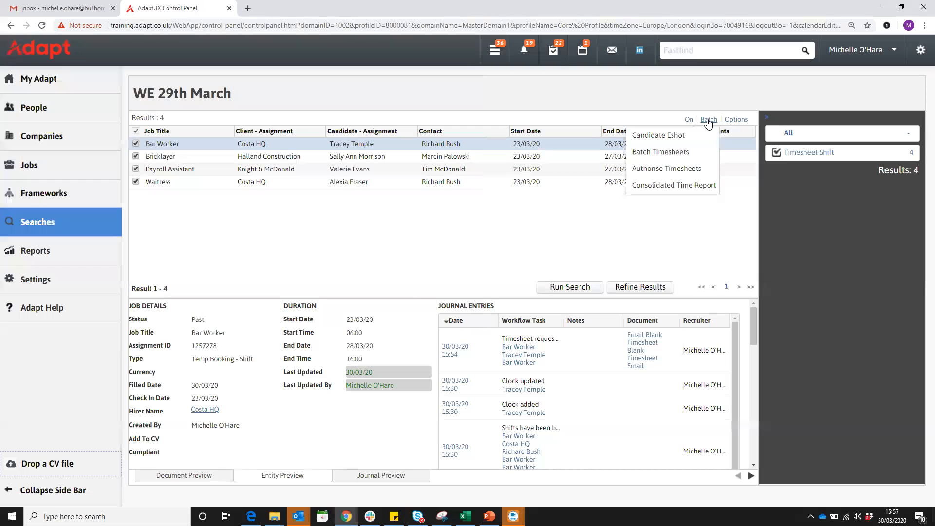
pyautogui.click(672, 152)
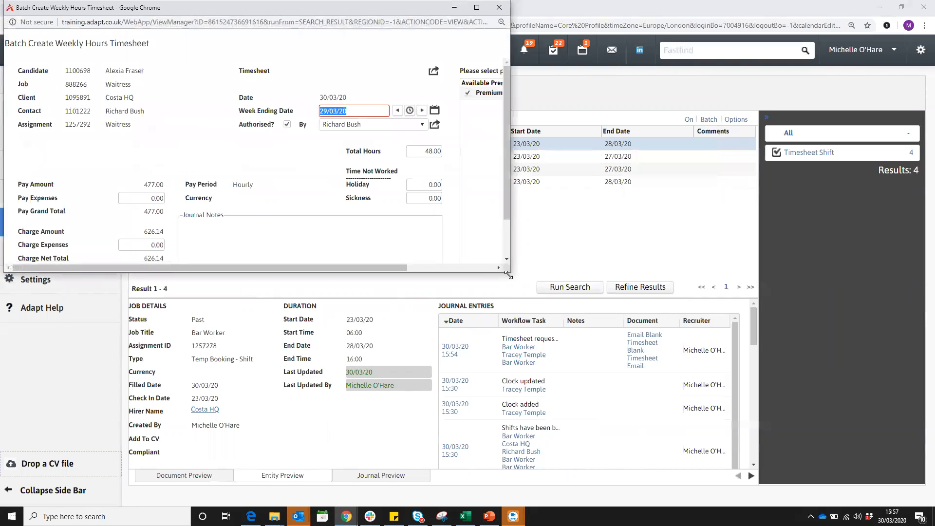
pyautogui.moveTo(508, 275); pyautogui.dragTo(720, 407)
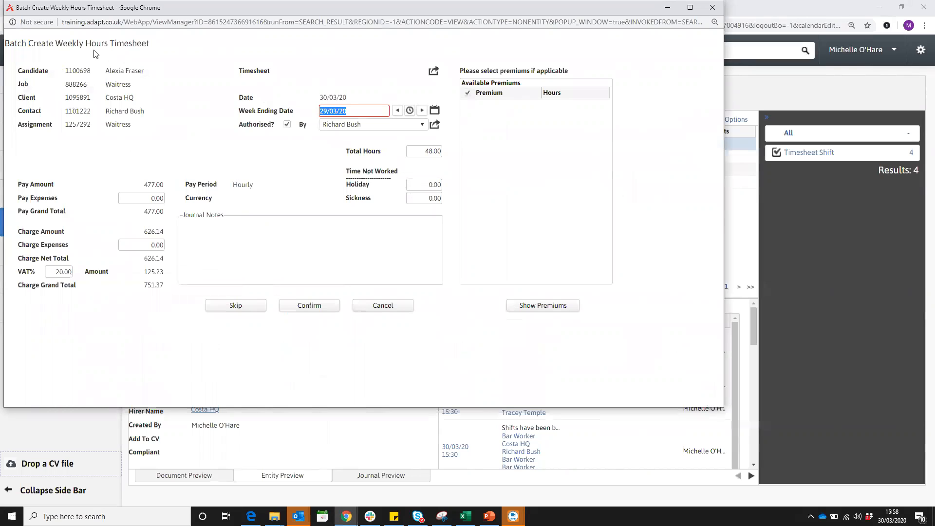
pyautogui.click(420, 151)
pyautogui.write('52')
pyautogui.click(453, 169)
pyautogui.click(287, 125)
pyautogui.click(288, 125)
pyautogui.click(301, 307)
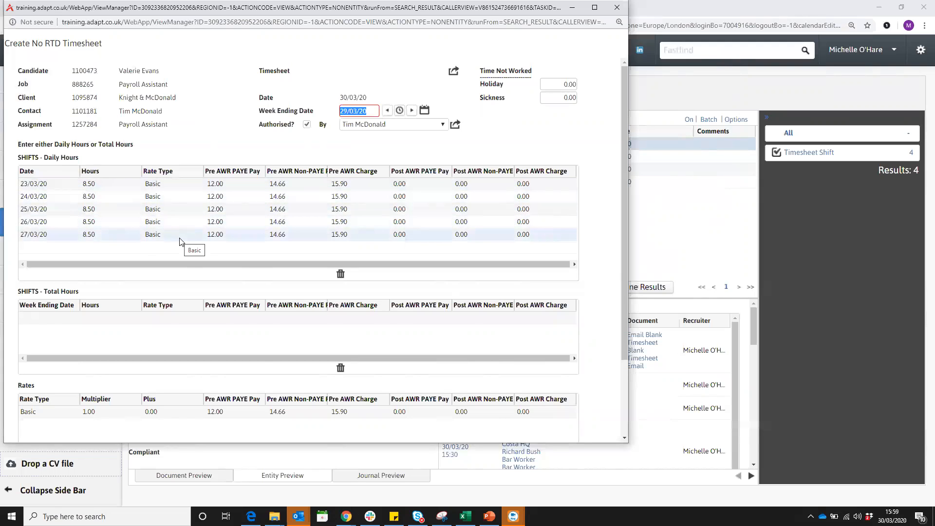
# Set the daily hours for 23/03/20 to 6 on the Payroll Assistant timesheet
pyautogui.scroll(-2, 180, 242)
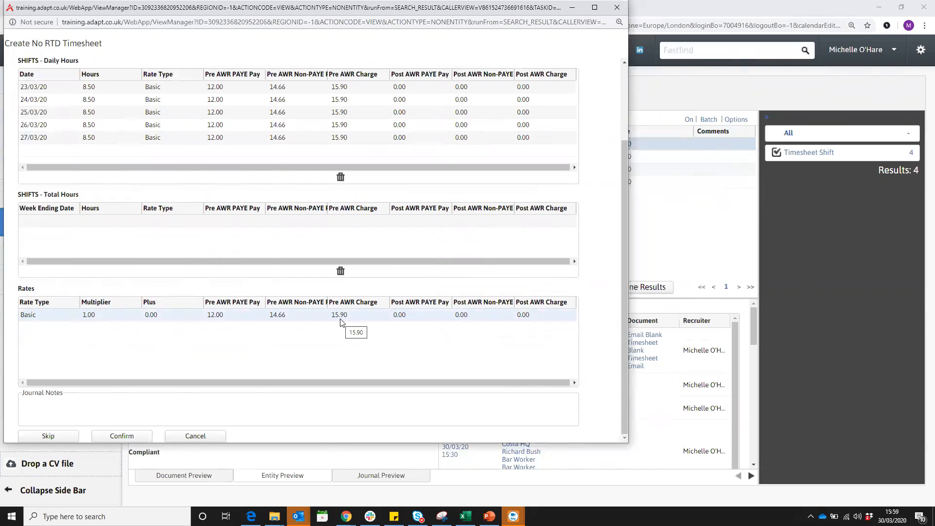
pyautogui.scroll(2, 311, 234)
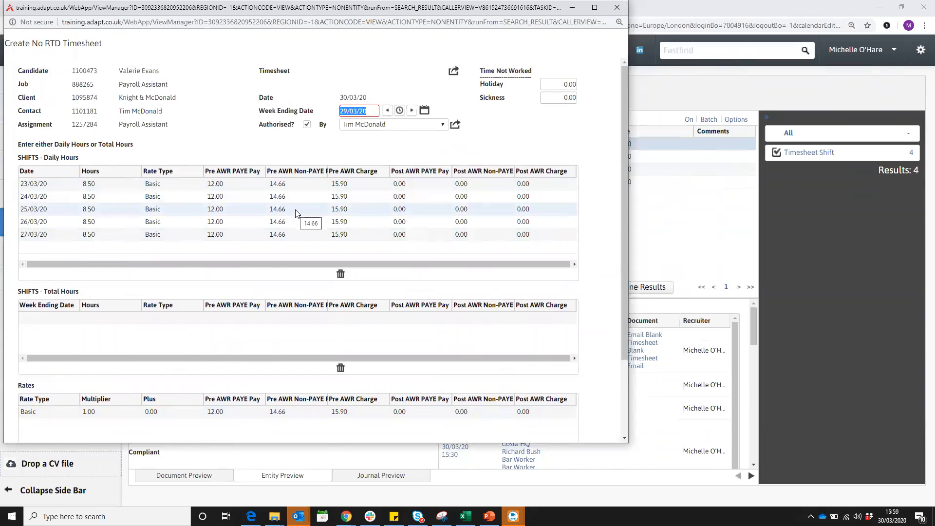
pyautogui.click(100, 183)
pyautogui.write('6')
pyautogui.press('Return')
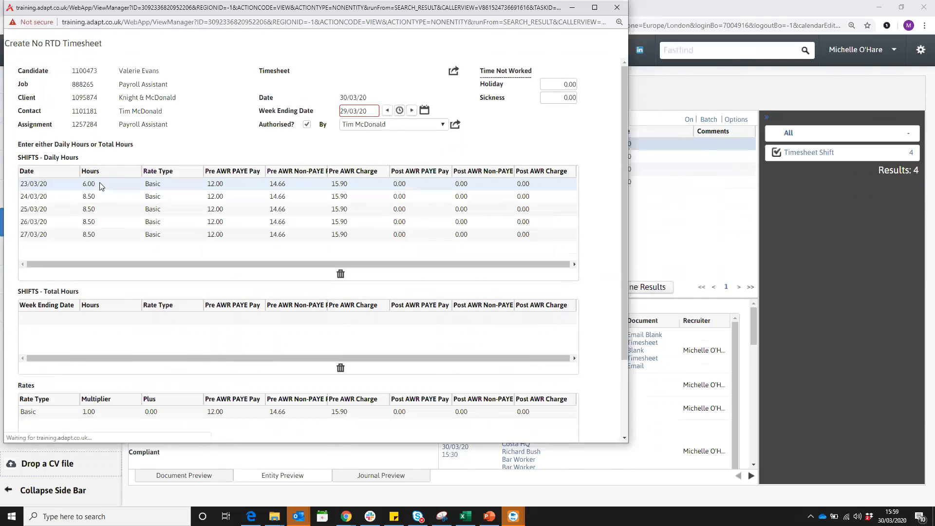
# Change the rate type of the 24/03/20 shift to O/T 1 on the Payroll Assistant timesheet
pyautogui.click(226, 195)
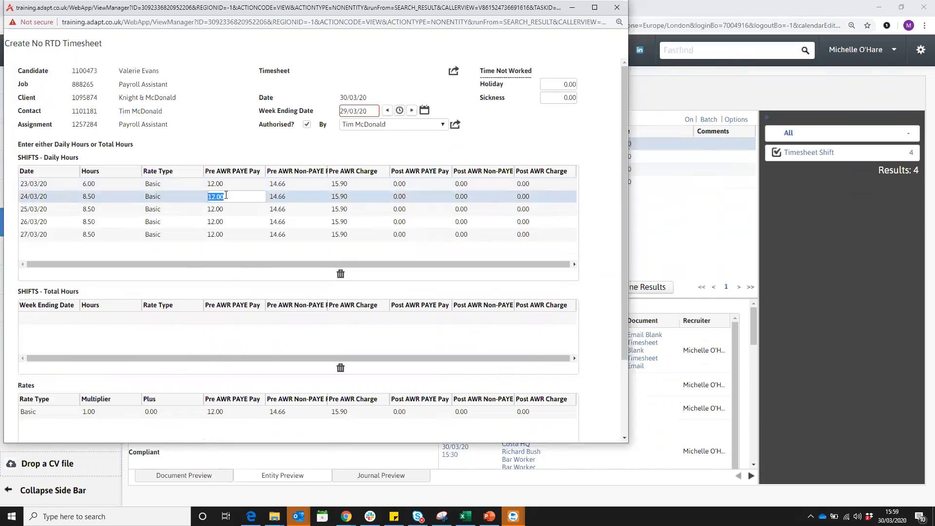
pyautogui.click(286, 194)
pyautogui.click(353, 194)
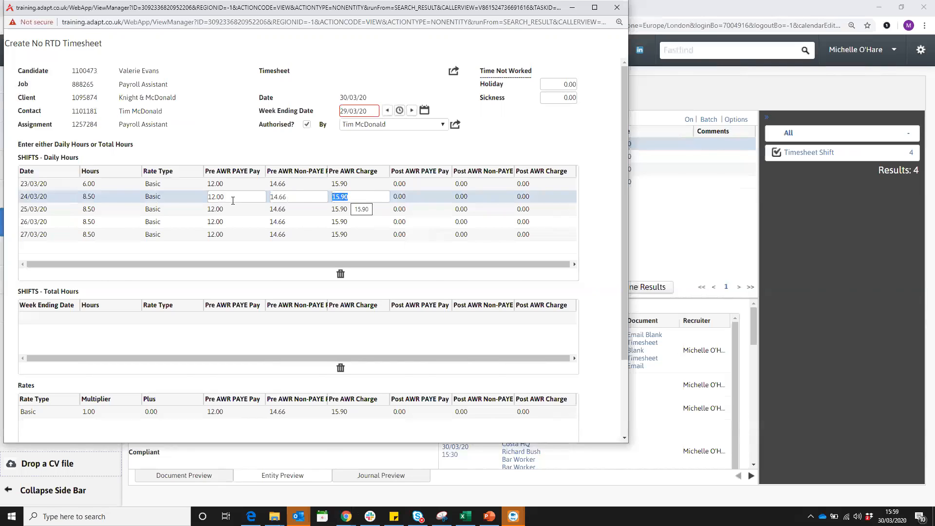
pyautogui.click(164, 195)
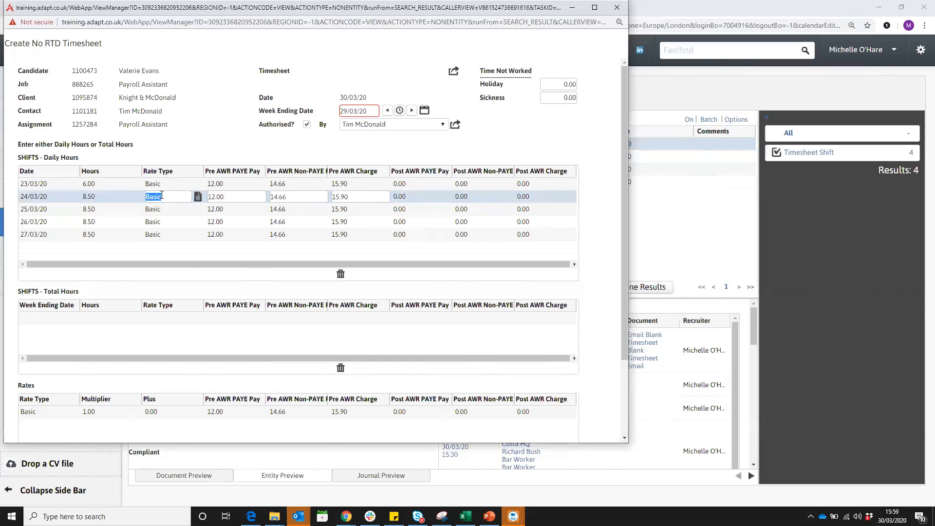
pyautogui.click(198, 197)
pyautogui.click(197, 197)
pyautogui.click(197, 197)
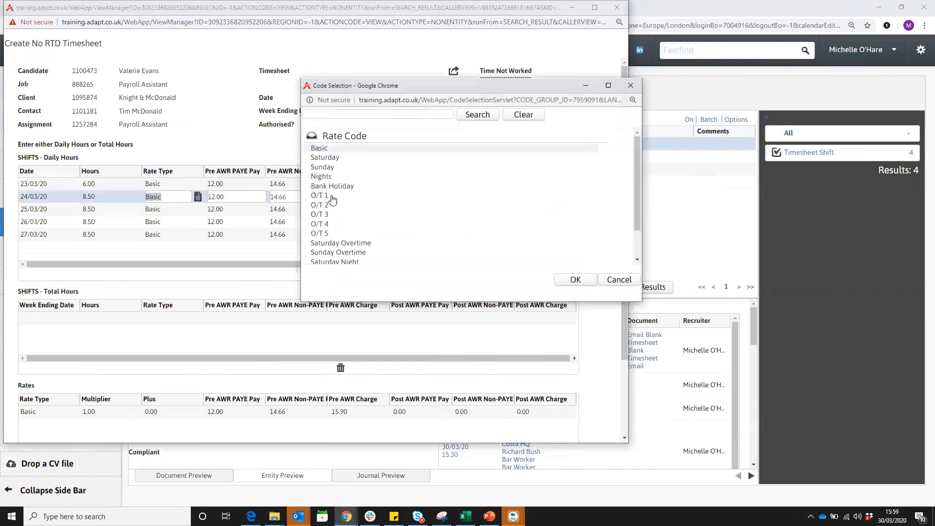
pyautogui.doubleClick(330, 196)
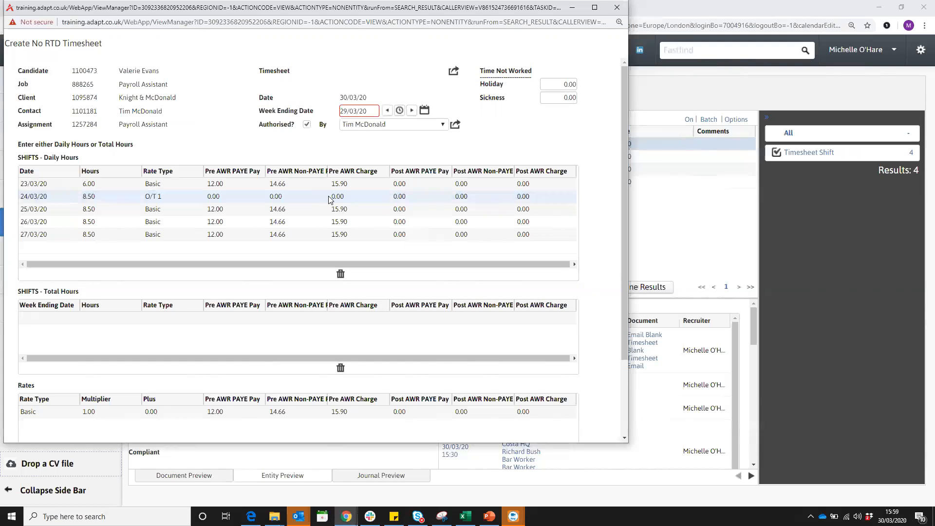
# Set the 24/03/20 shift's rate type back to Basic on the Payroll Assistant timesheet and confirm the timesheet
pyautogui.click(168, 196)
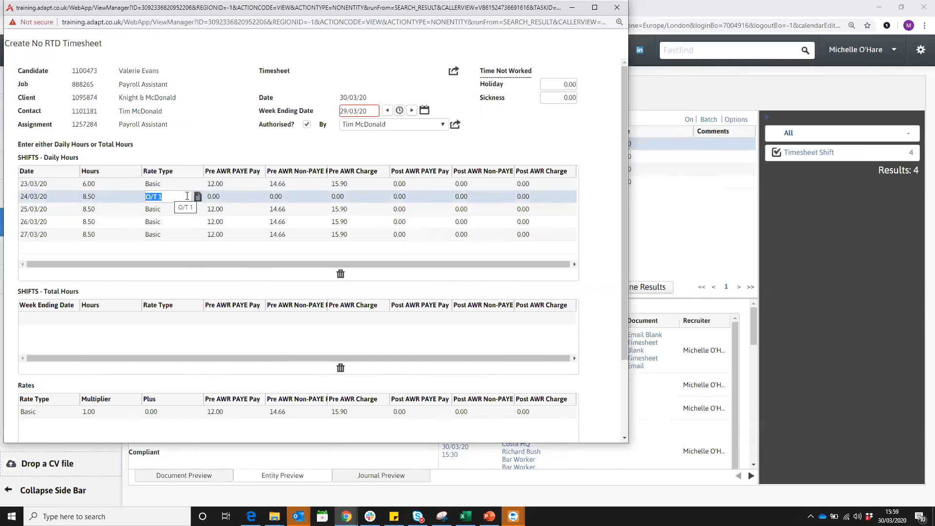
pyautogui.click(197, 197)
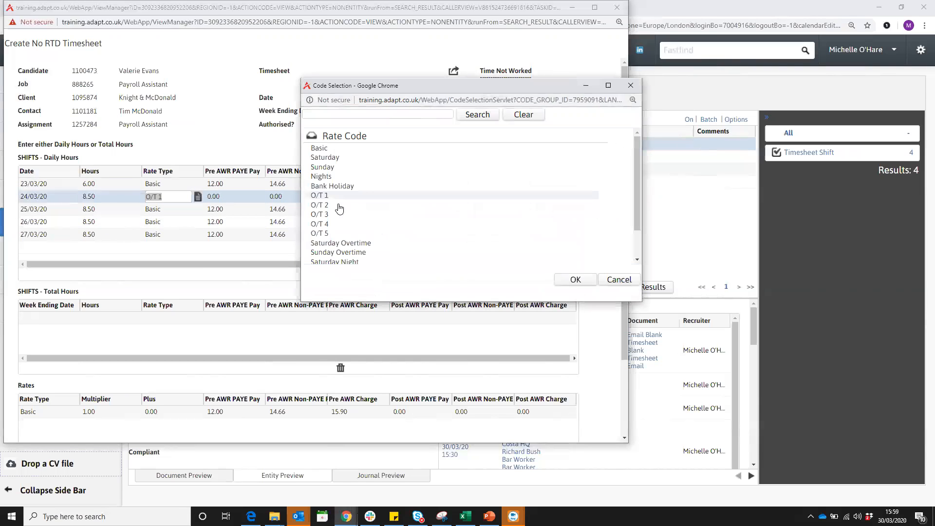
pyautogui.doubleClick(328, 148)
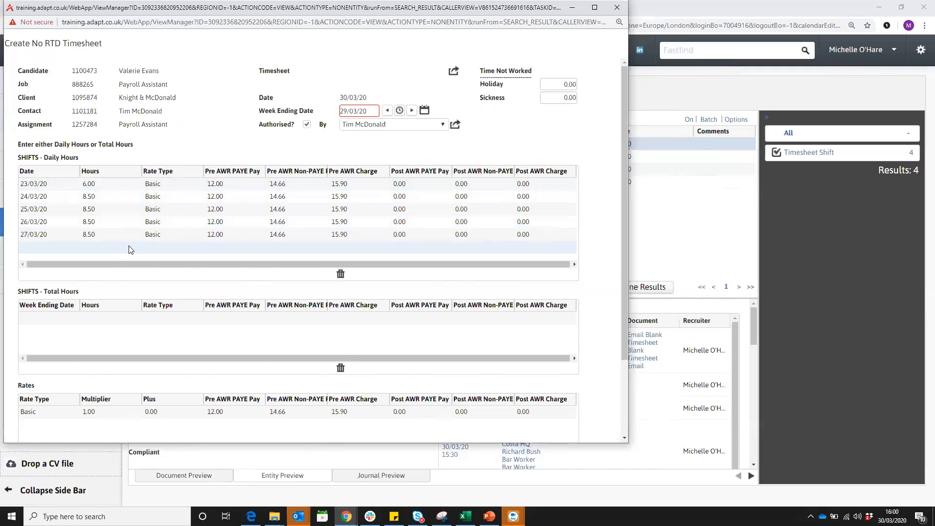
pyautogui.scroll(-2, 229, 244)
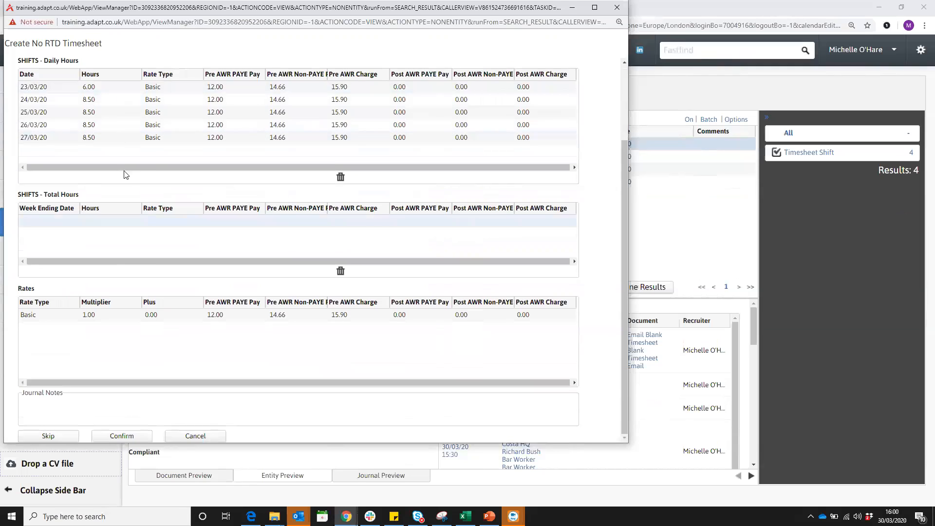
pyautogui.click(122, 435)
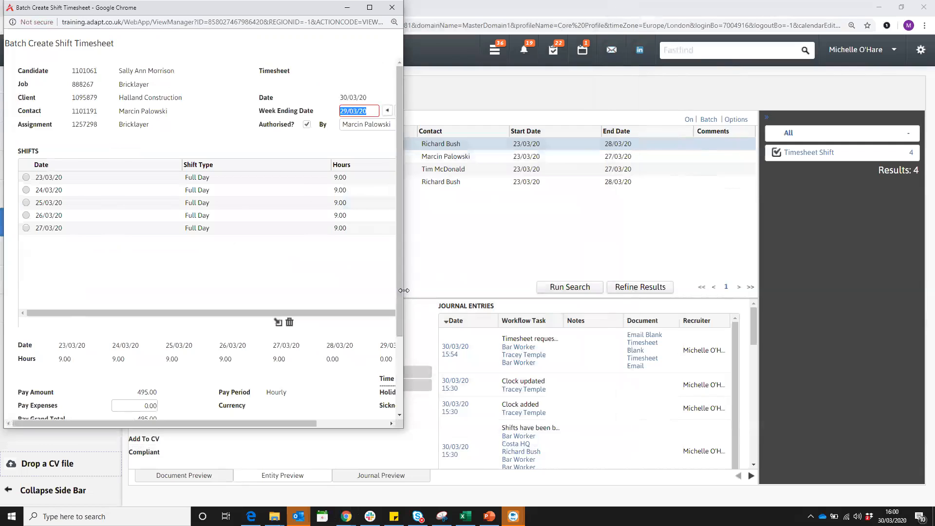
# Delete the 24/03/20 shift from the Bricklayer timesheet
pyautogui.moveTo(403, 290); pyautogui.dragTo(605, 290)
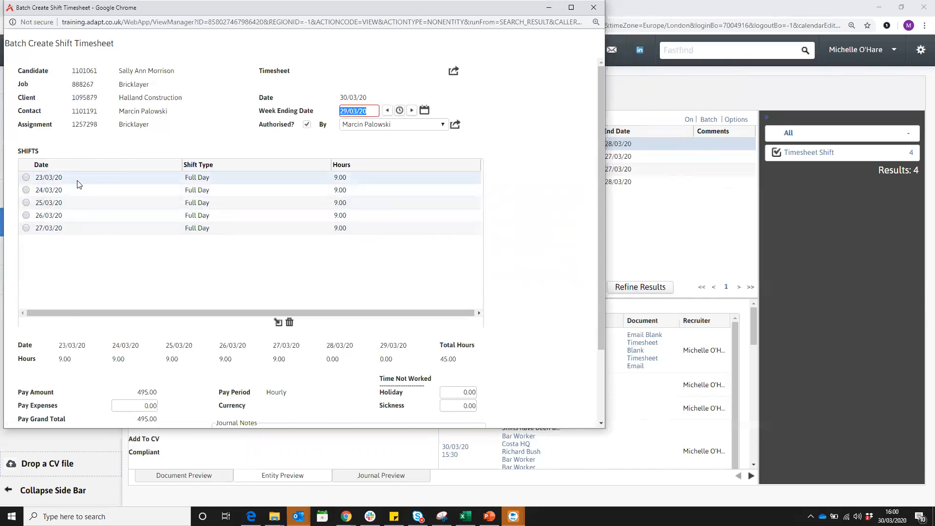
pyautogui.click(27, 190)
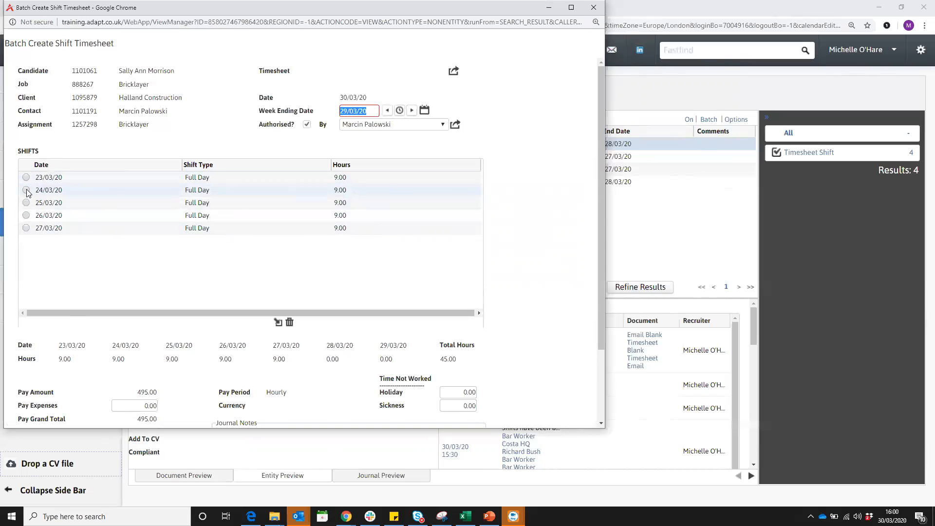
pyautogui.click(290, 323)
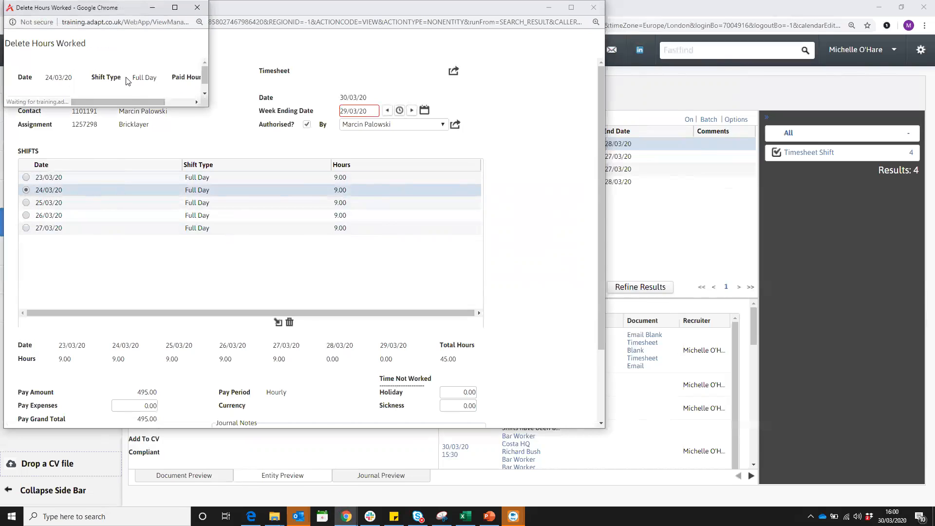
pyautogui.click(96, 93)
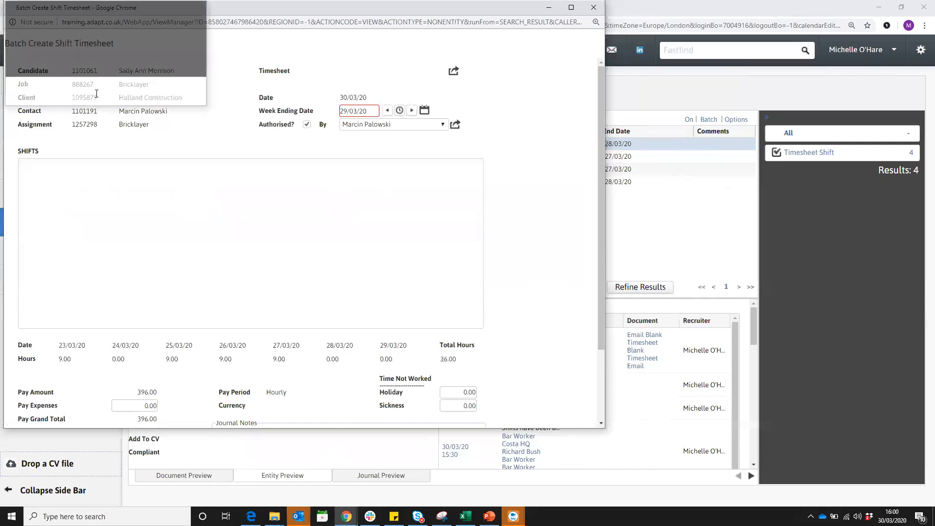
# Set the Bricklayer's hours to 11 for 25/03/20 and 5 for 26/03/20, and confirm the timesheet
pyautogui.click(351, 191)
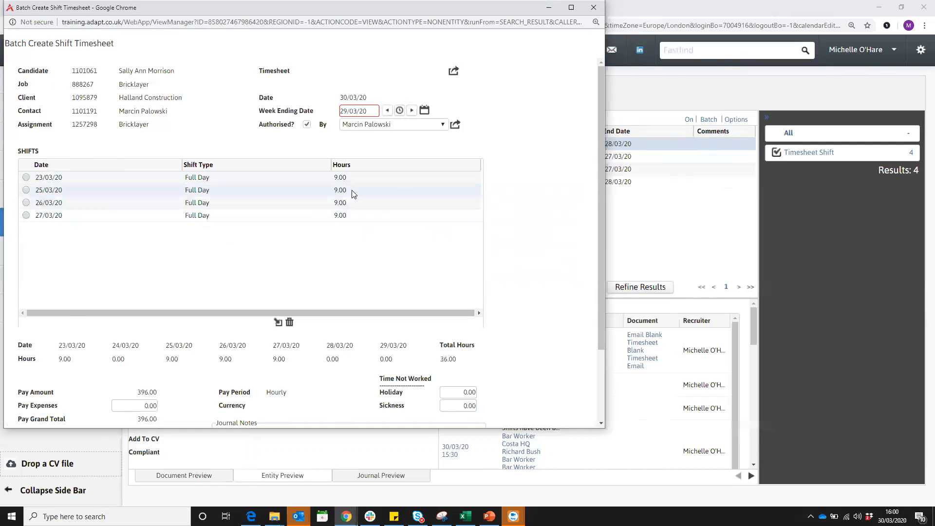
pyautogui.write('11.00')
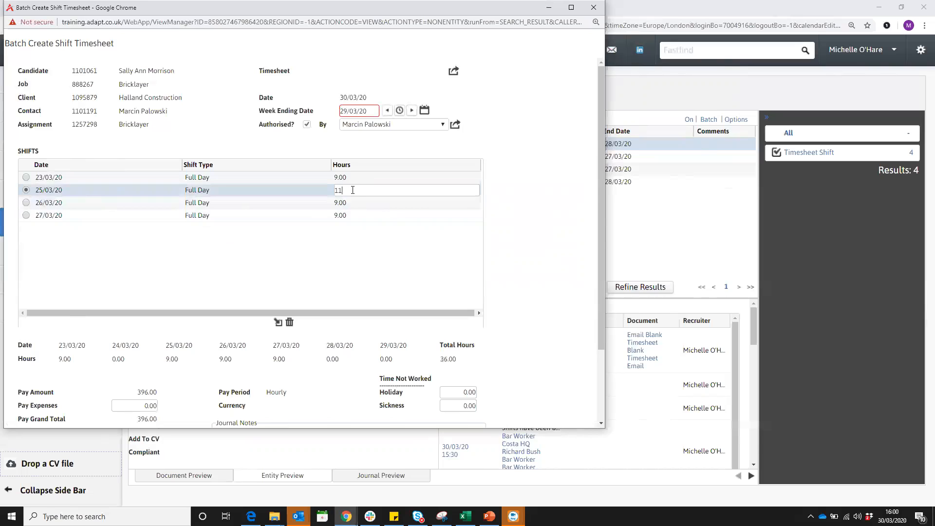
pyautogui.click(348, 202)
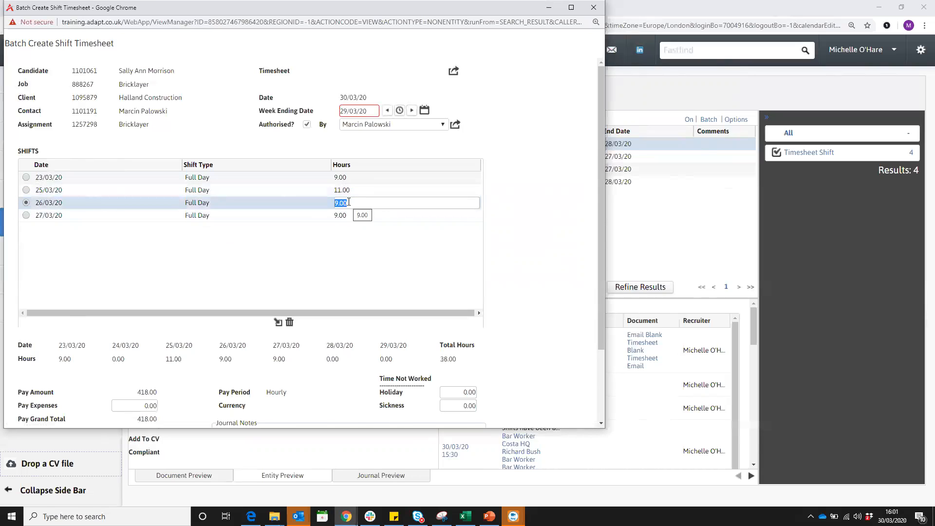
pyautogui.write('5.00')
pyautogui.click(330, 210)
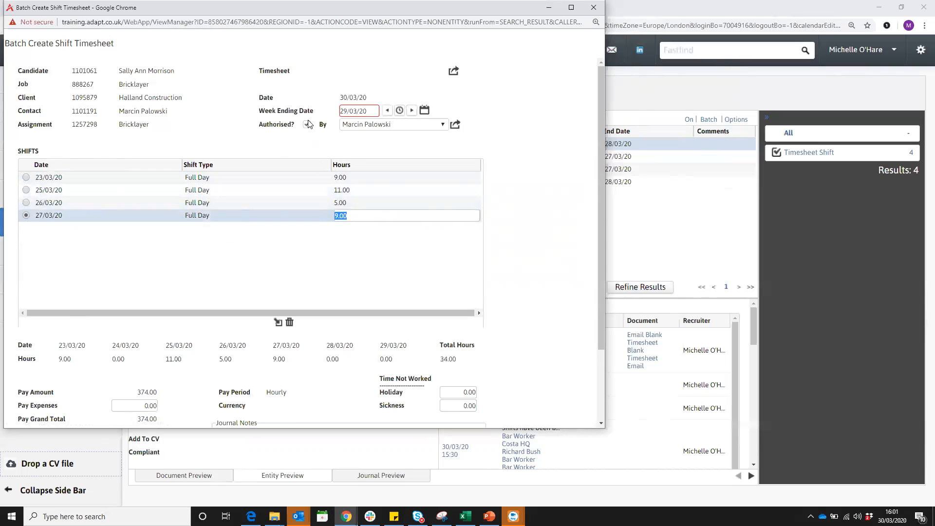
pyautogui.scroll(-2, 314, 149)
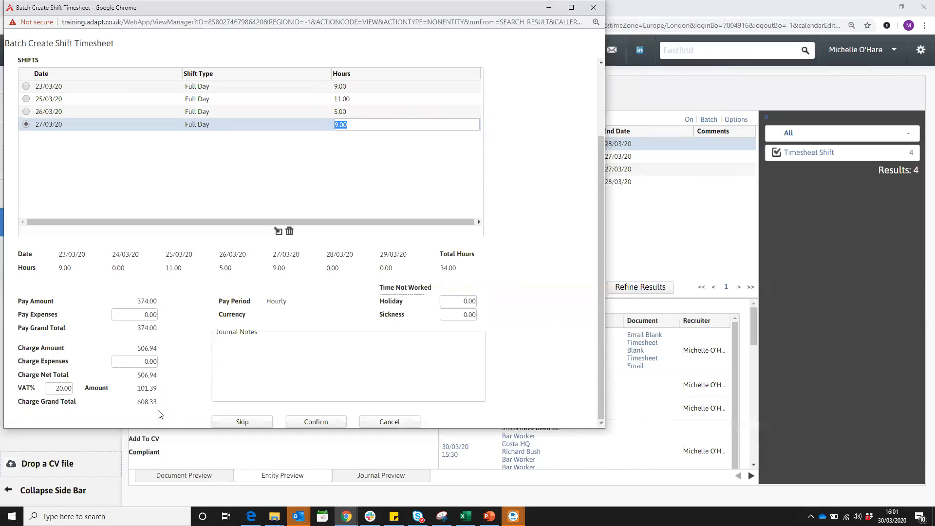
pyautogui.click(316, 422)
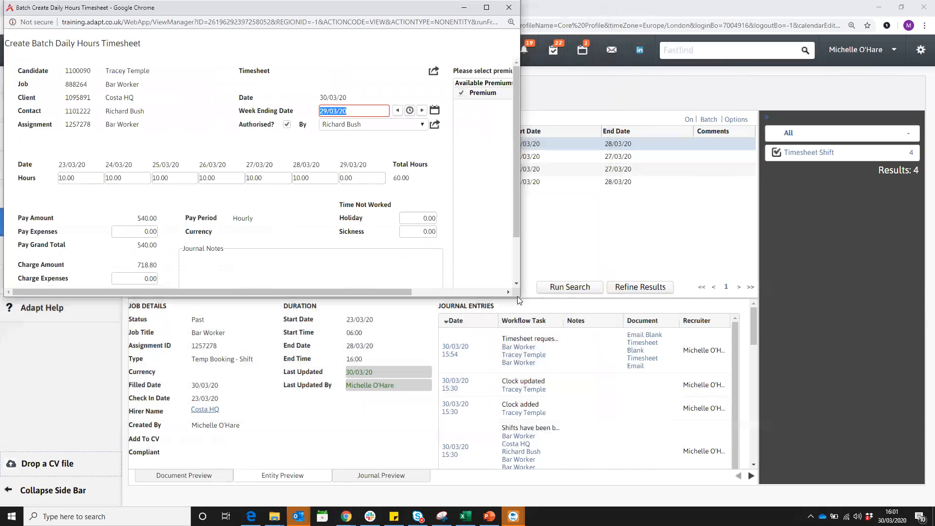
# Enlarge the Bar Worker timesheet window and set the hours for 24/03/20 to 7
pyautogui.moveTo(519, 297); pyautogui.dragTo(647, 393)
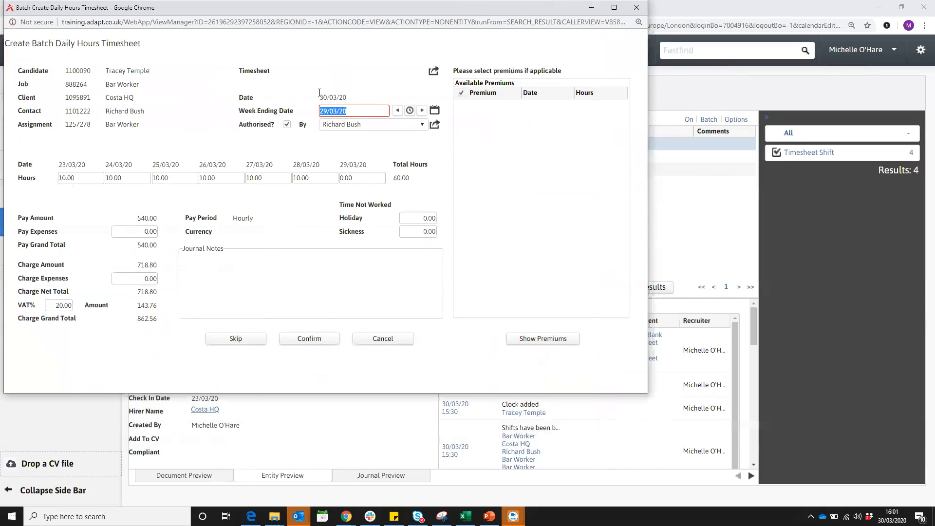
pyautogui.click(336, 126)
pyautogui.click(336, 127)
pyautogui.click(336, 112)
pyautogui.click(83, 182)
pyautogui.click(115, 179)
pyautogui.click(183, 176)
pyautogui.click(130, 175)
pyautogui.write('7')
pyautogui.press('Tab')
# Set the Bar Worker's hours for 26/03/20 to 5, then confirm the timesheet to complete the batch
pyautogui.click(213, 180)
pyautogui.write('5')
pyautogui.press('Tab')
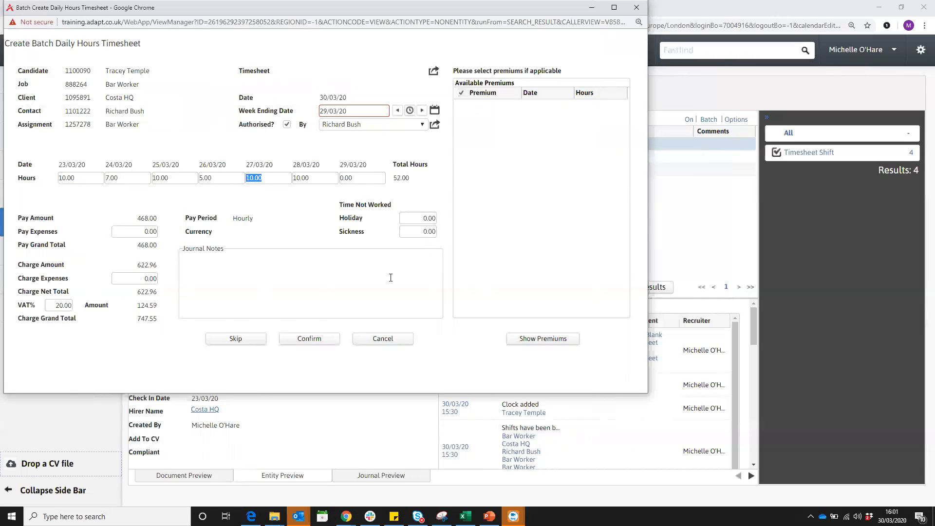
pyautogui.click(316, 342)
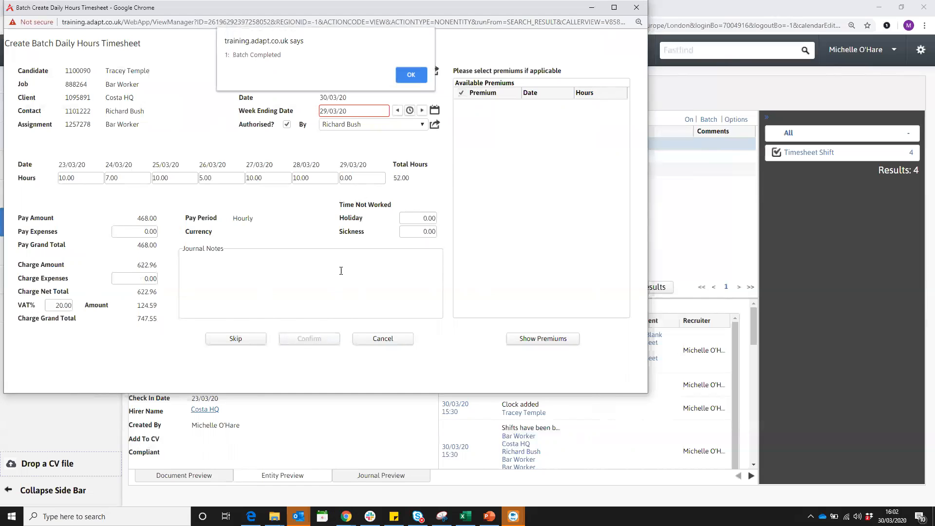
pyautogui.click(408, 75)
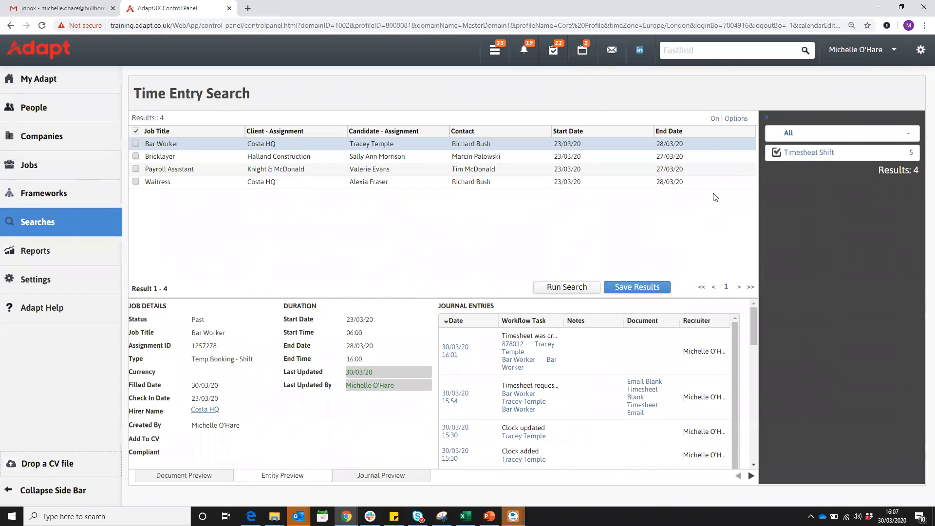
# Save the Time Entry Search results under the name "we 29th march"
pyautogui.click(647, 290)
pyautogui.write('w')
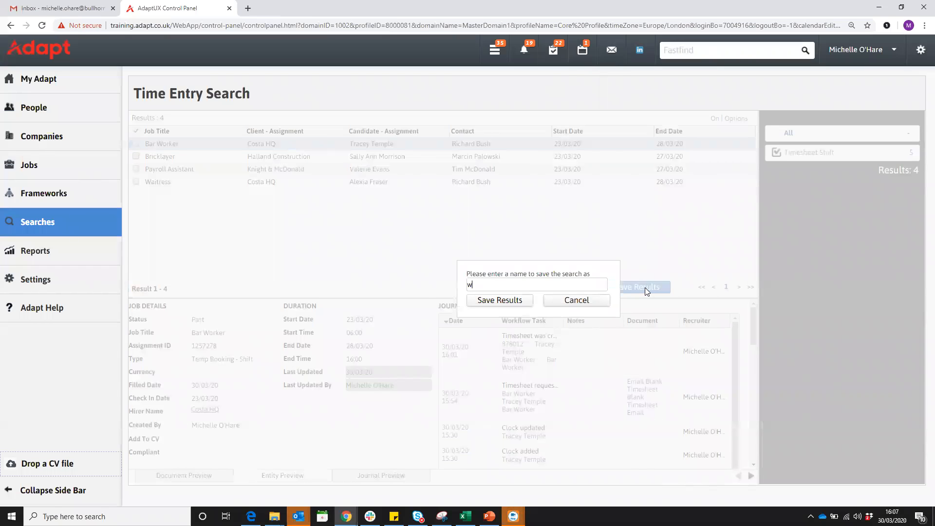
pyautogui.write('e 29th march')
pyautogui.click(523, 302)
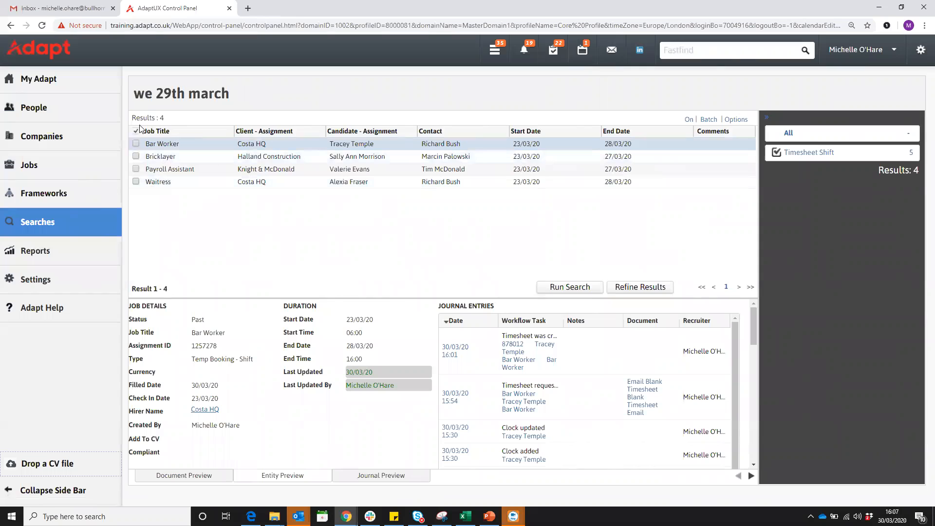
# Select all assignments in the saved search and open the available batch actions
pyautogui.click(710, 121)
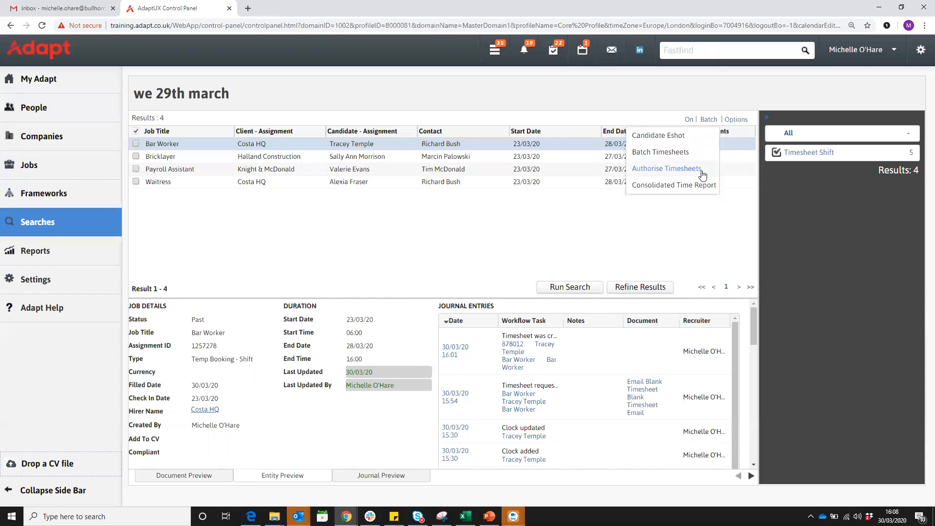
pyautogui.click(136, 169)
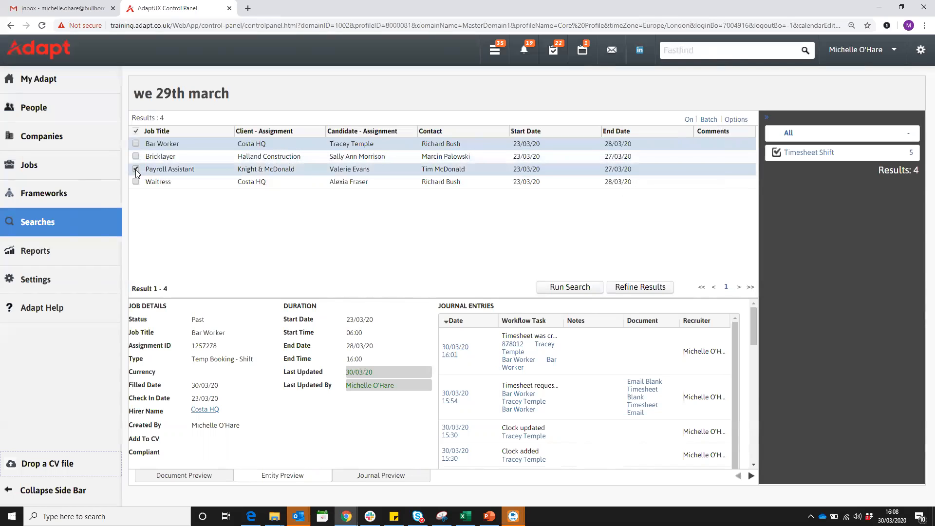
pyautogui.click(136, 131)
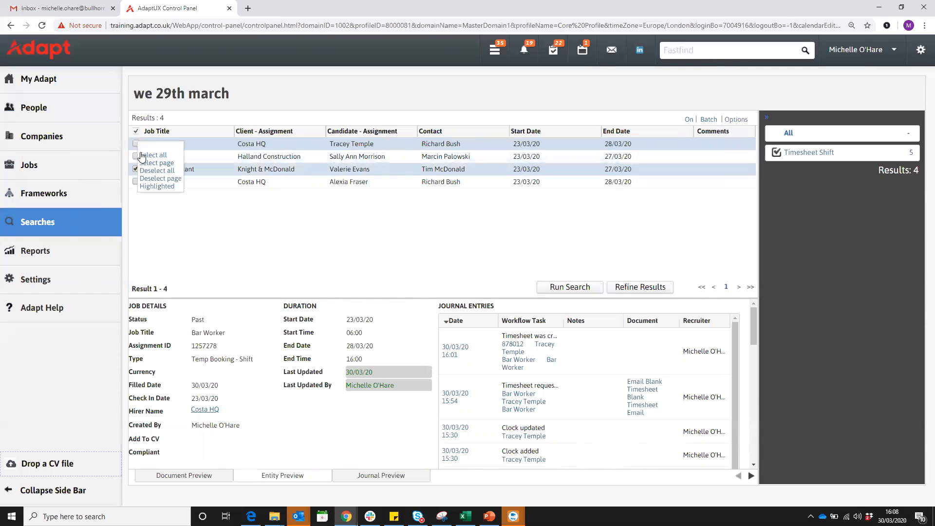
pyautogui.click(156, 155)
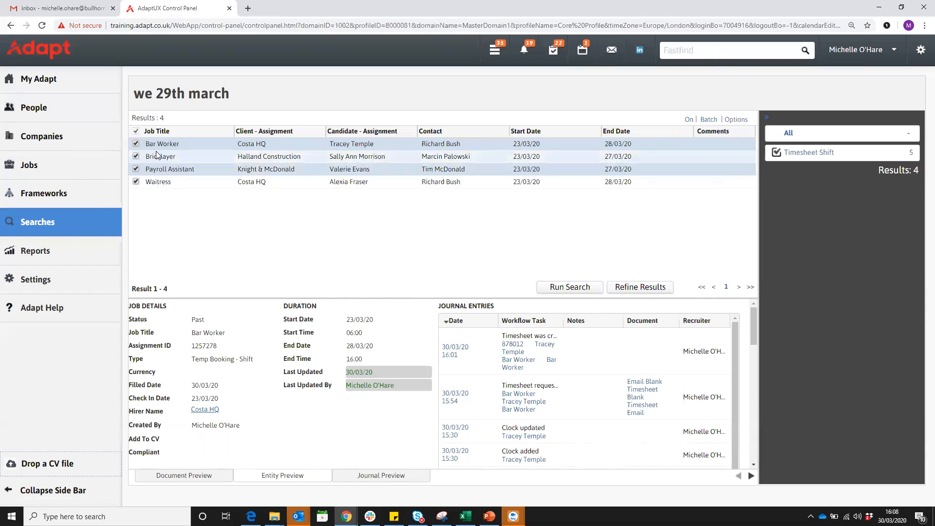
pyautogui.click(709, 123)
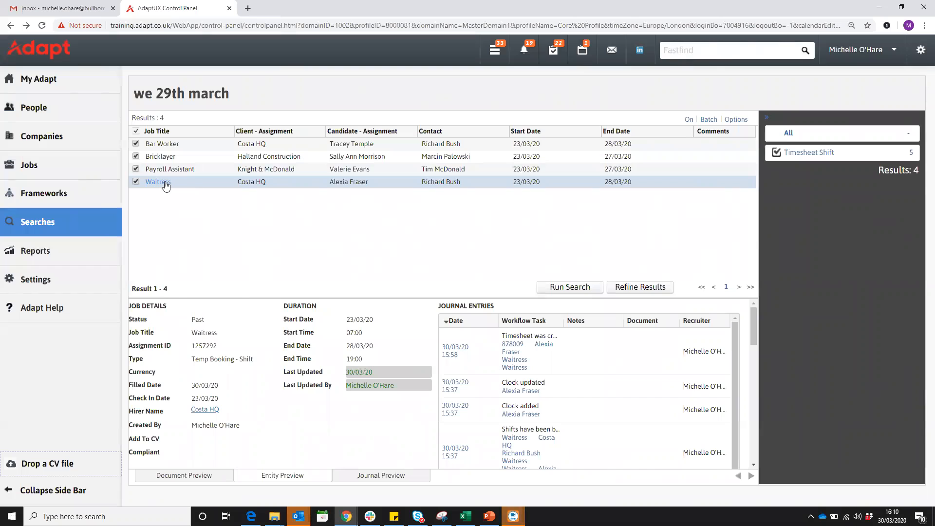
# Open the Waitress assignment and go to its timesheet for the period ending 29/03/20
pyautogui.click(164, 184)
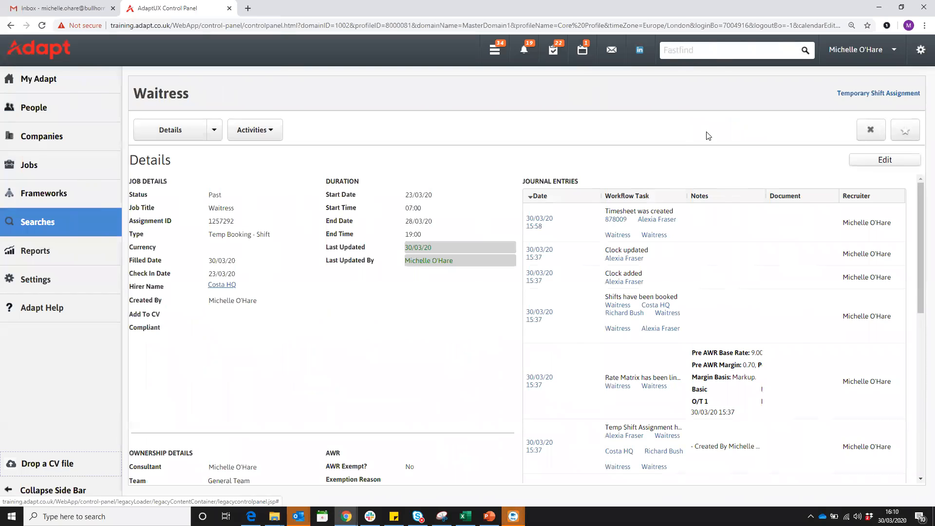
pyautogui.click(211, 134)
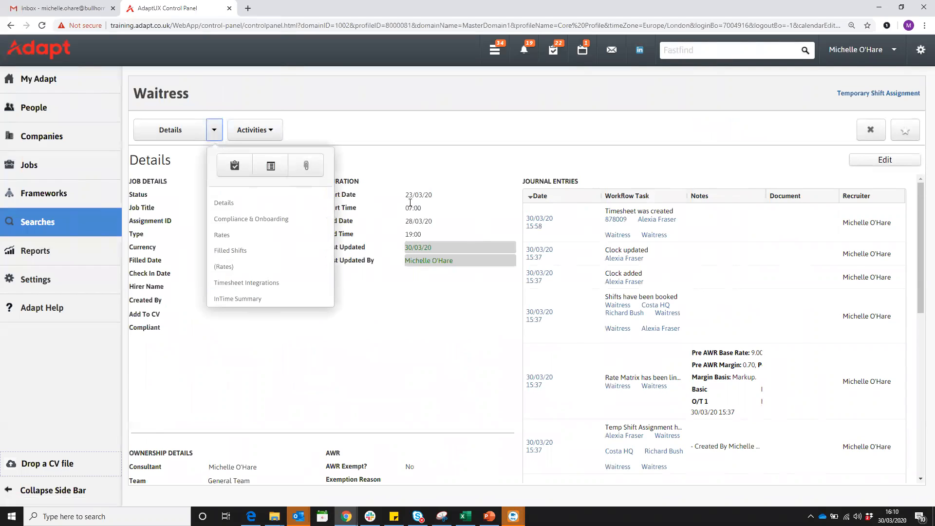
pyautogui.click(406, 183)
pyautogui.scroll(-1, 365, 192)
pyautogui.scroll(-10, 362, 195)
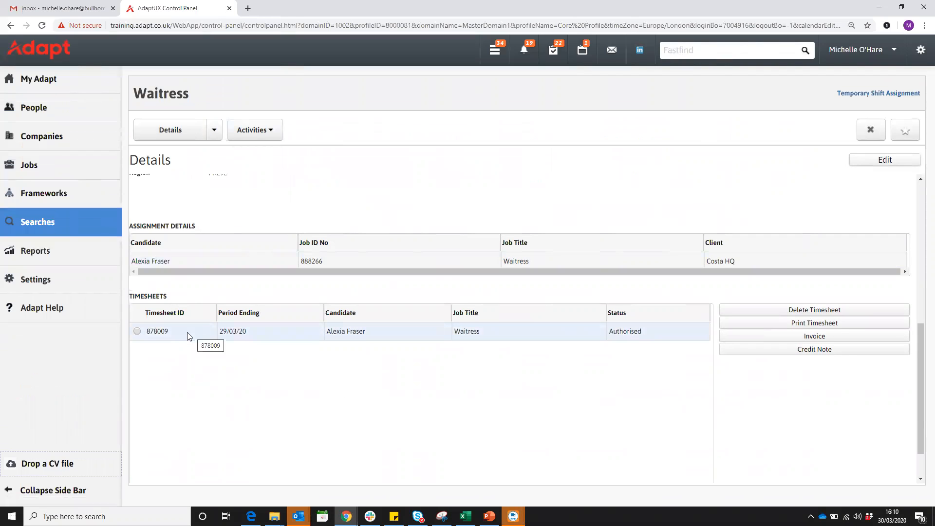
pyautogui.doubleClick(155, 333)
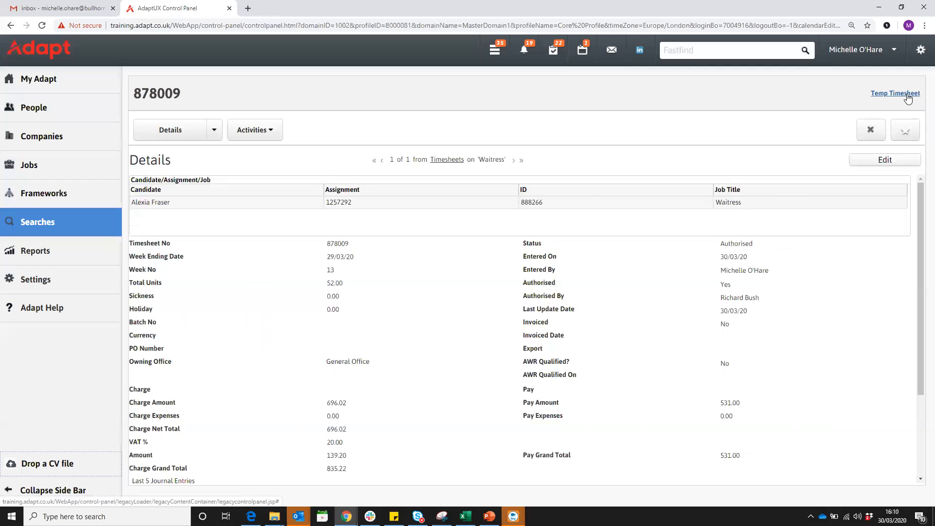
# View the Waitress timesheet's Rates Breakdown and its Timesheet Lines
pyautogui.click(217, 133)
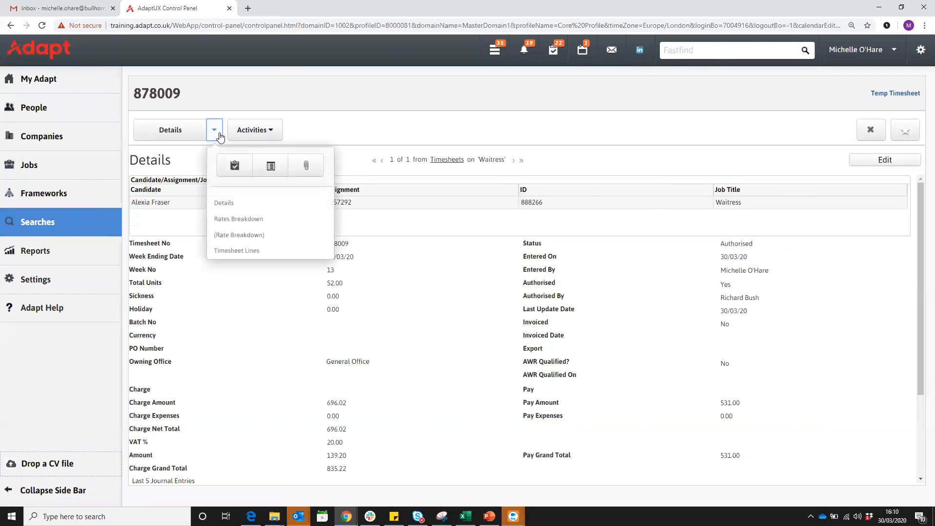
pyautogui.click(225, 220)
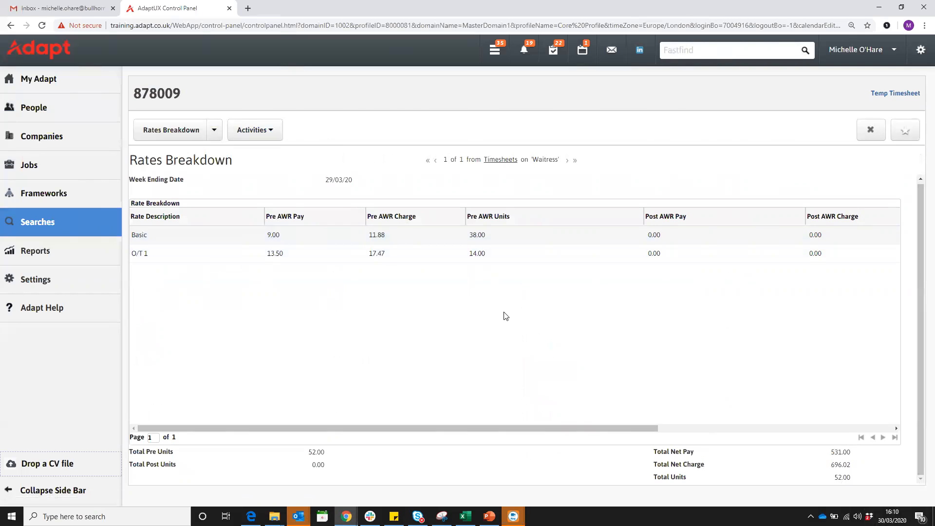
pyautogui.click(215, 136)
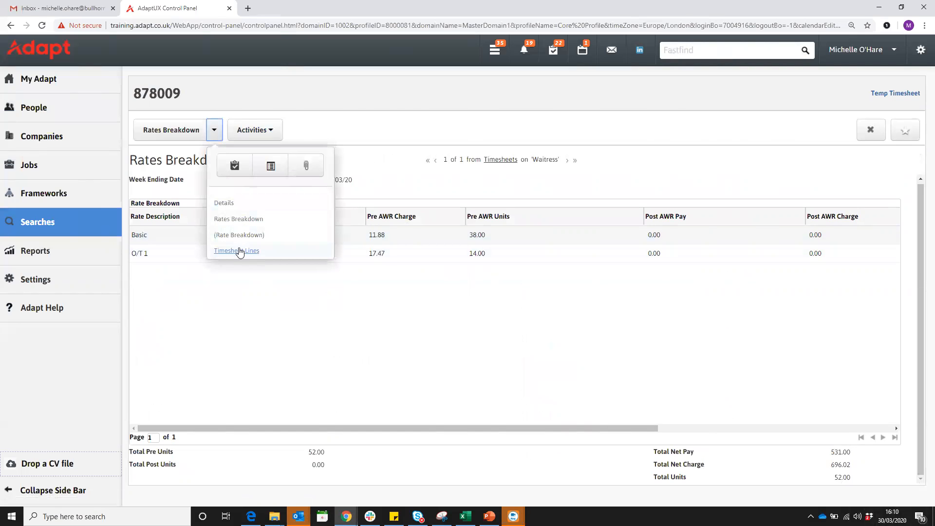
pyautogui.click(240, 251)
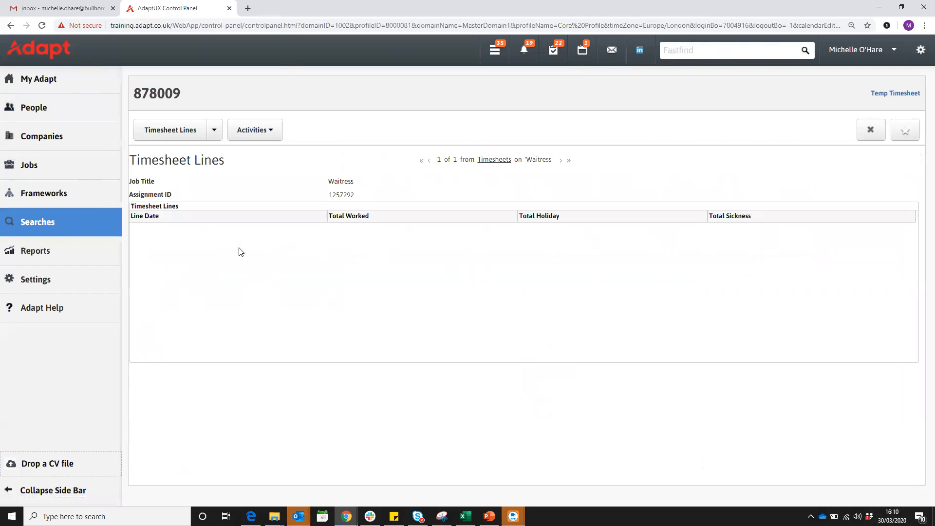
# View the Waitress timesheet's Rates Breakdown again, and close the timesheet to return to the saved search results
pyautogui.click(217, 134)
pyautogui.click(217, 132)
pyautogui.click(217, 135)
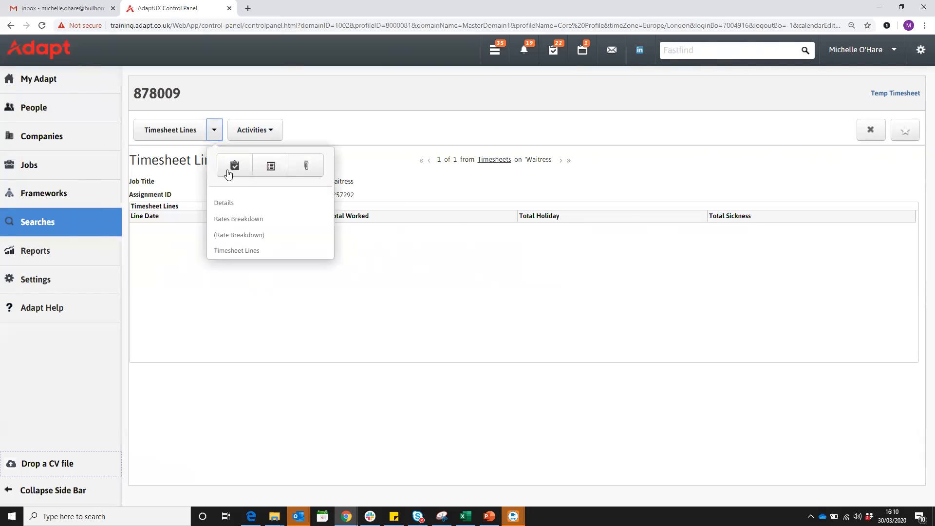
pyautogui.click(236, 220)
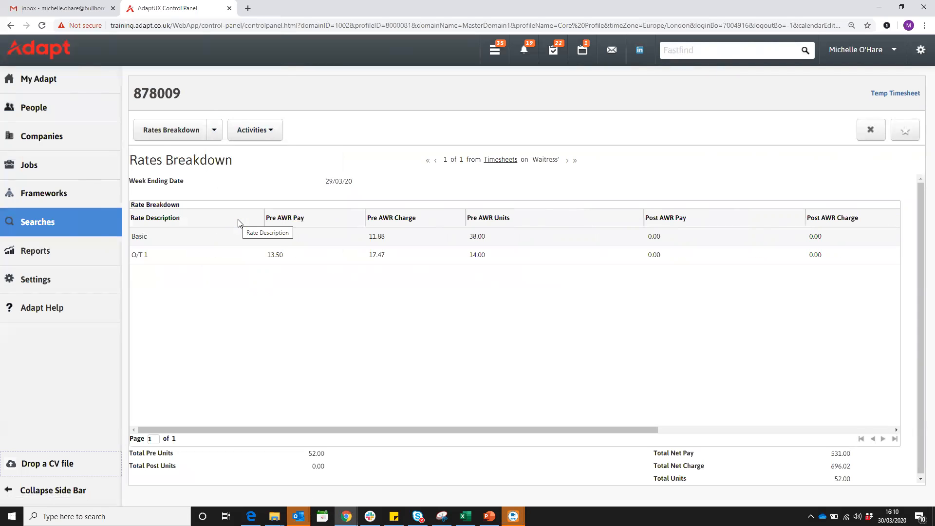
pyautogui.click(871, 131)
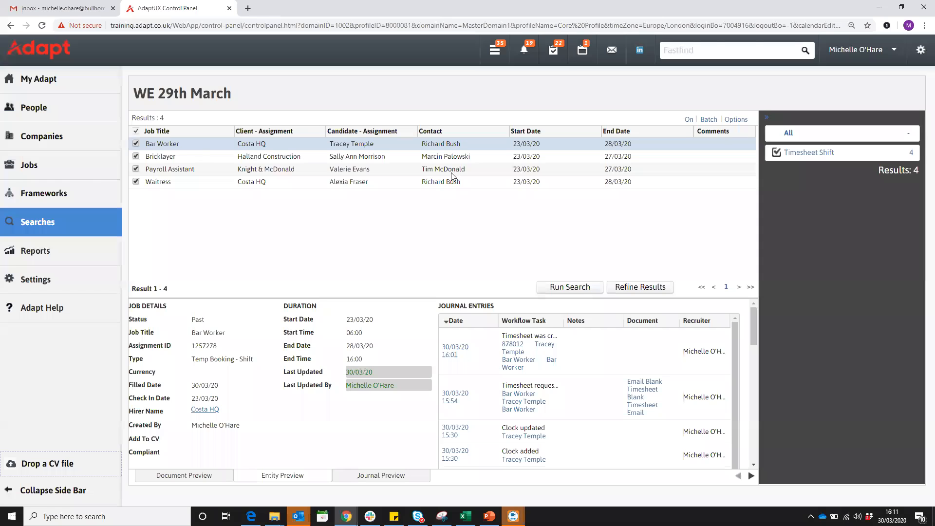
# Run a Time Entry Search for the Electrician job with week ending date 29/03/20
pyautogui.moveTo(112, 223)
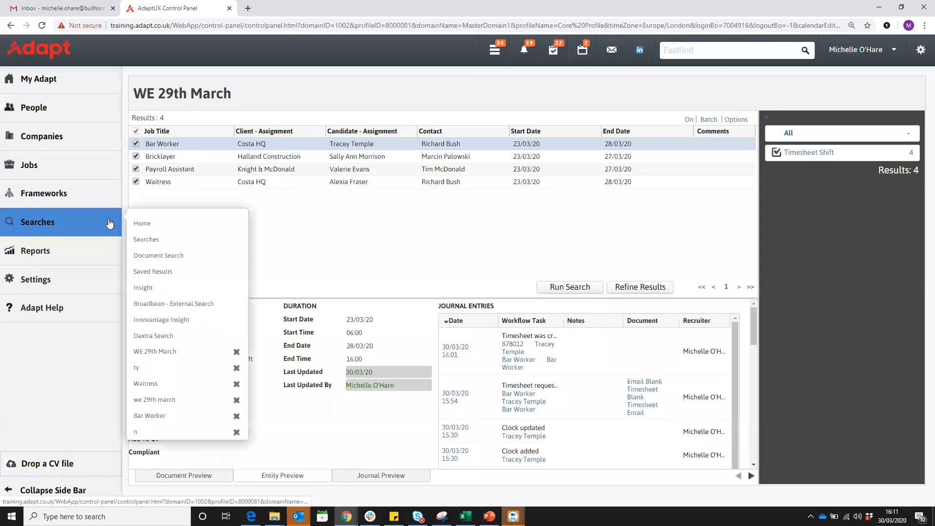
pyautogui.click(160, 241)
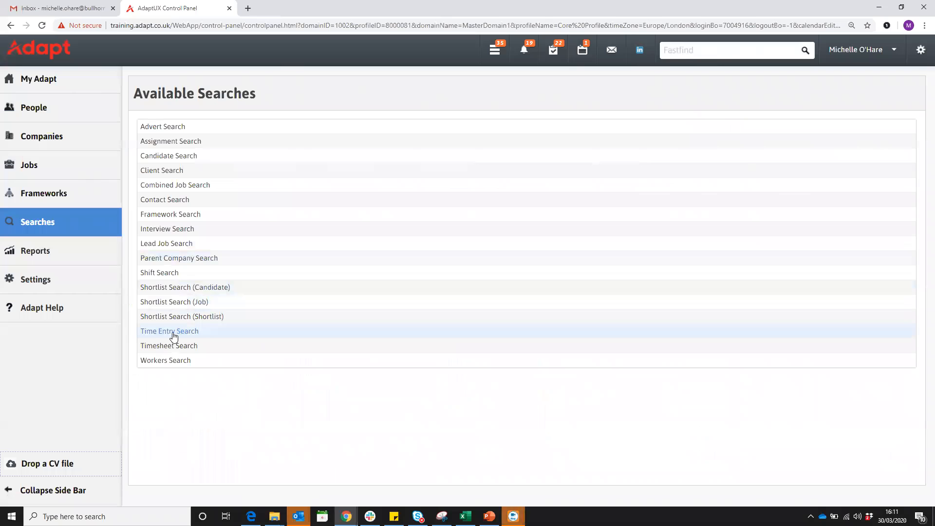
pyautogui.click(173, 332)
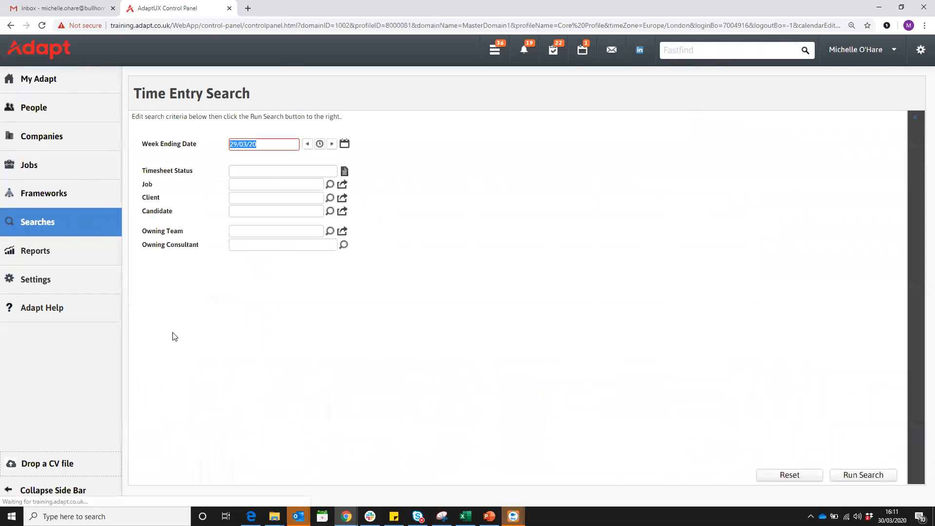
pyautogui.click(249, 186)
pyautogui.write('electri')
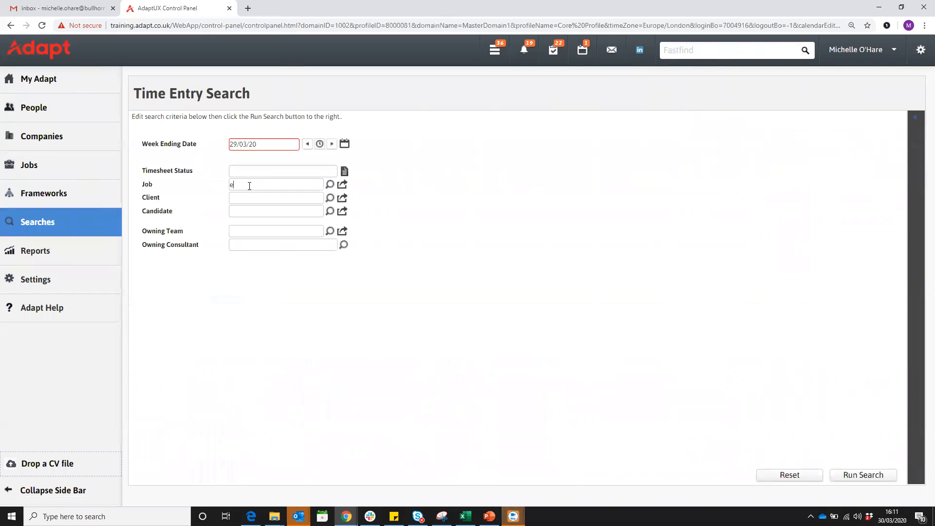
pyautogui.press('Return')
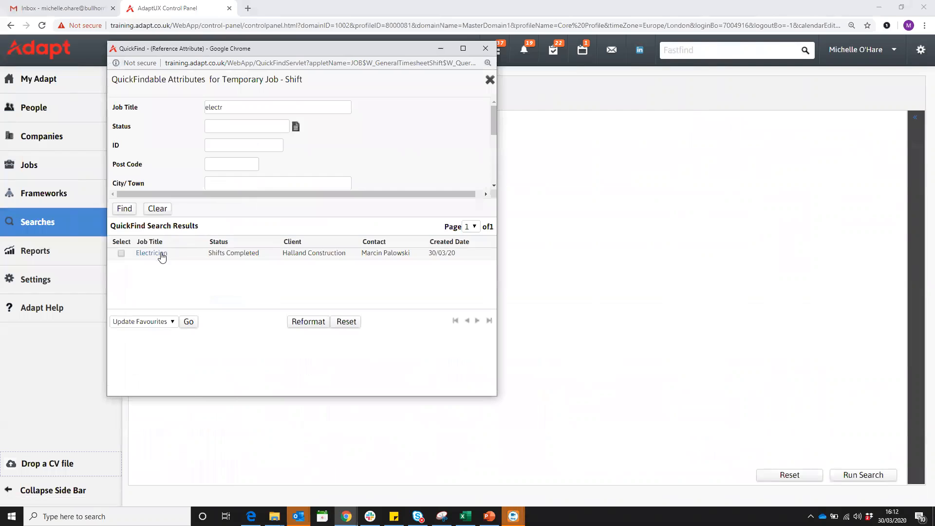
pyautogui.click(160, 253)
pyautogui.click(853, 479)
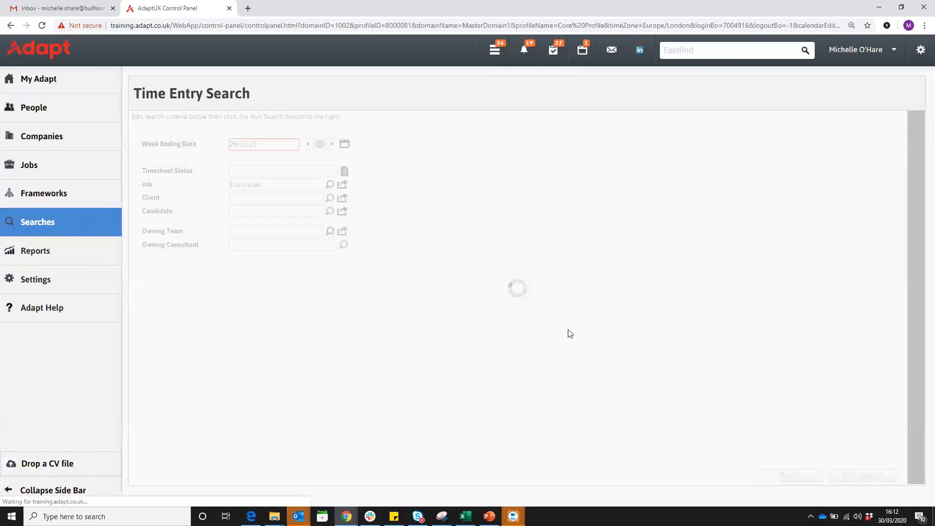
# Save the Electrician search results under the name "Test"
pyautogui.click(655, 289)
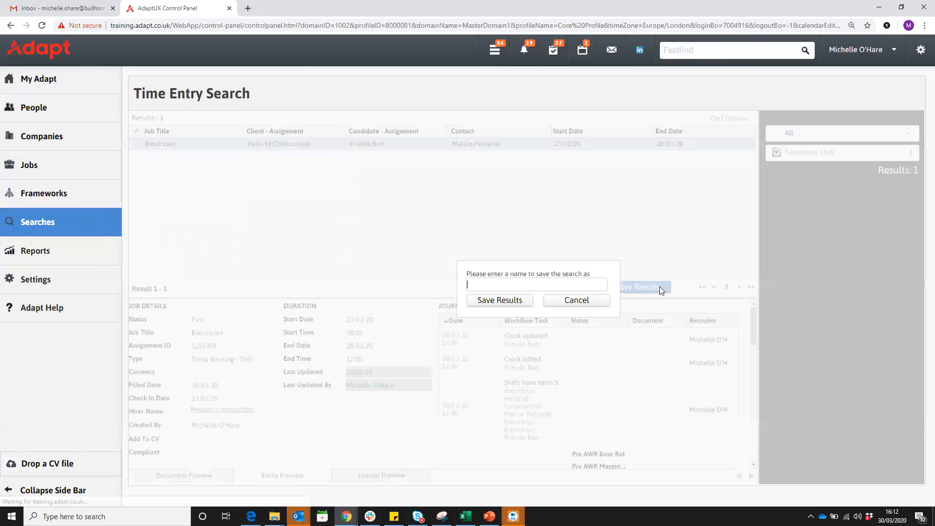
pyautogui.write('Test')
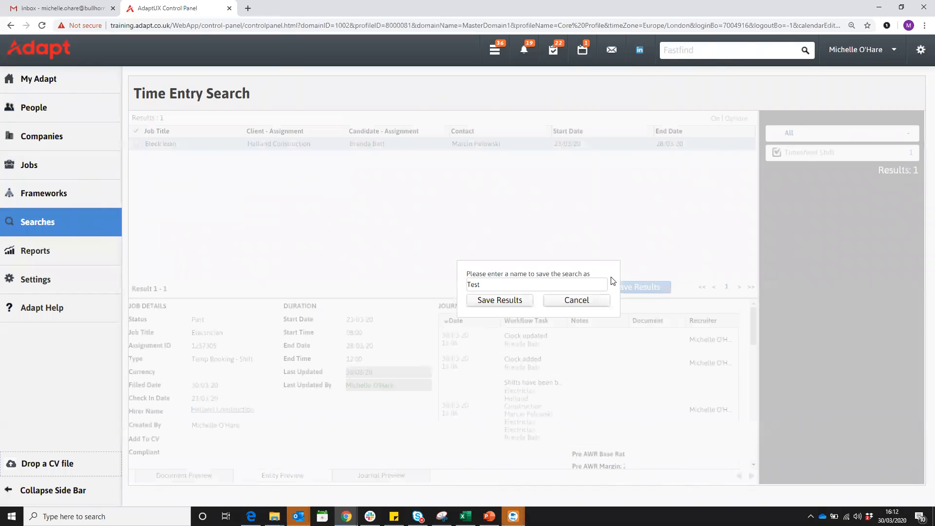
pyautogui.click(516, 300)
# Select the Electrician assignment, start Batch Timesheets for it, and widen the timesheet window to show the shift columns
pyautogui.click(136, 143)
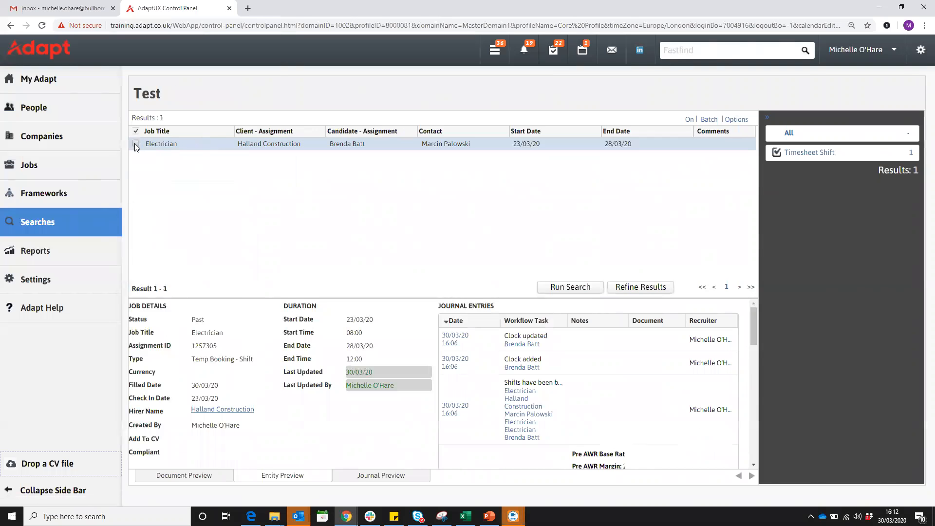
pyautogui.click(714, 122)
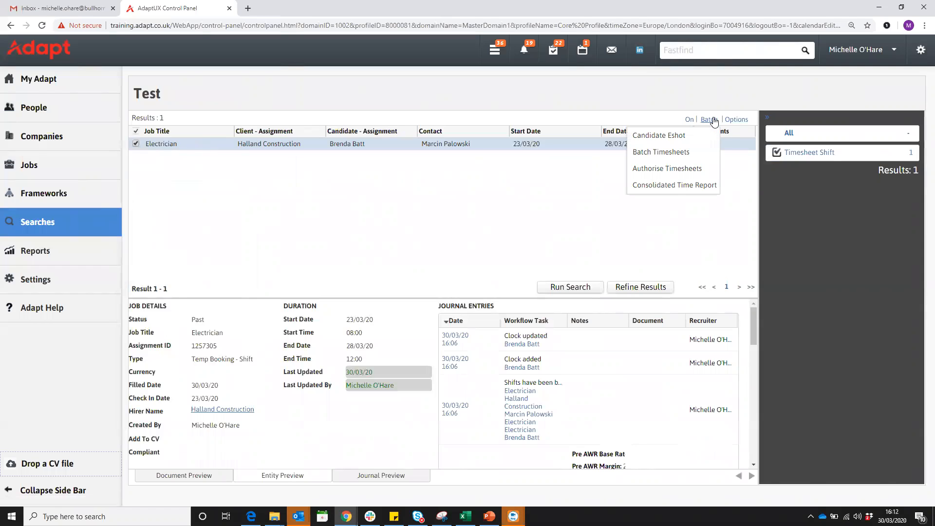
pyautogui.click(687, 154)
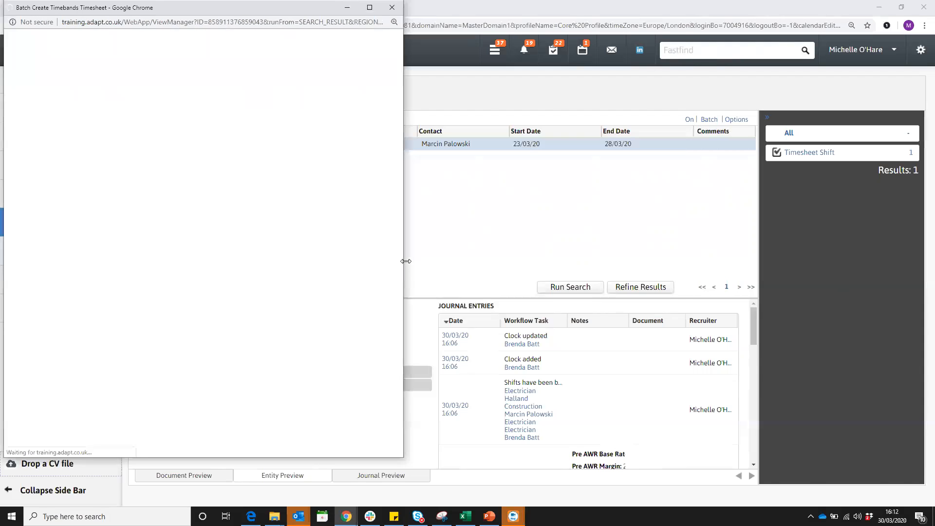
pyautogui.moveTo(406, 261); pyautogui.dragTo(682, 263)
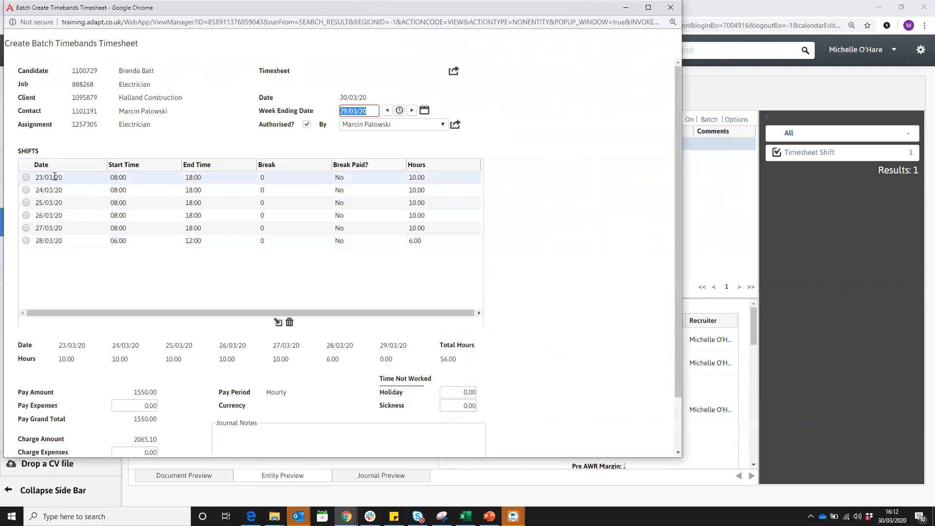
# Set the start time of the Electrician's 23/03/20 shift to 10:00
pyautogui.click(141, 181)
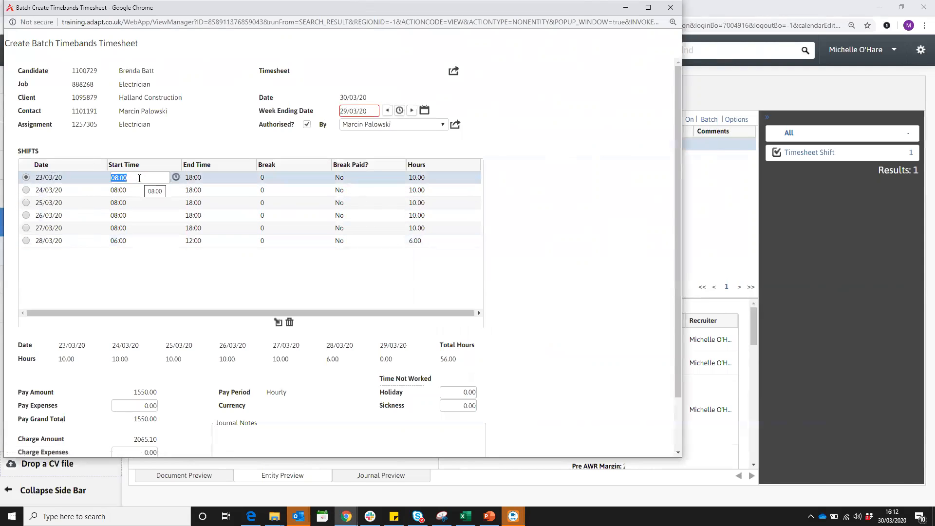
pyautogui.click(217, 176)
pyautogui.click(434, 180)
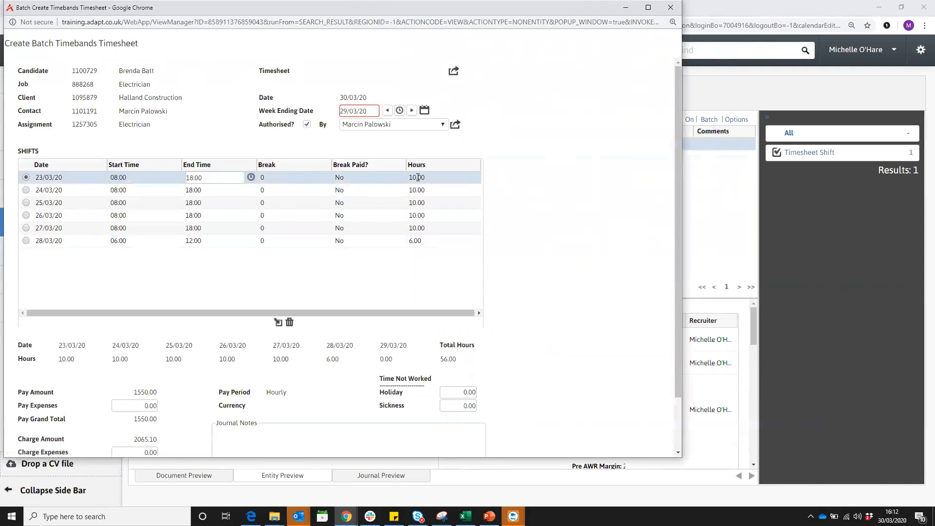
pyautogui.click(131, 179)
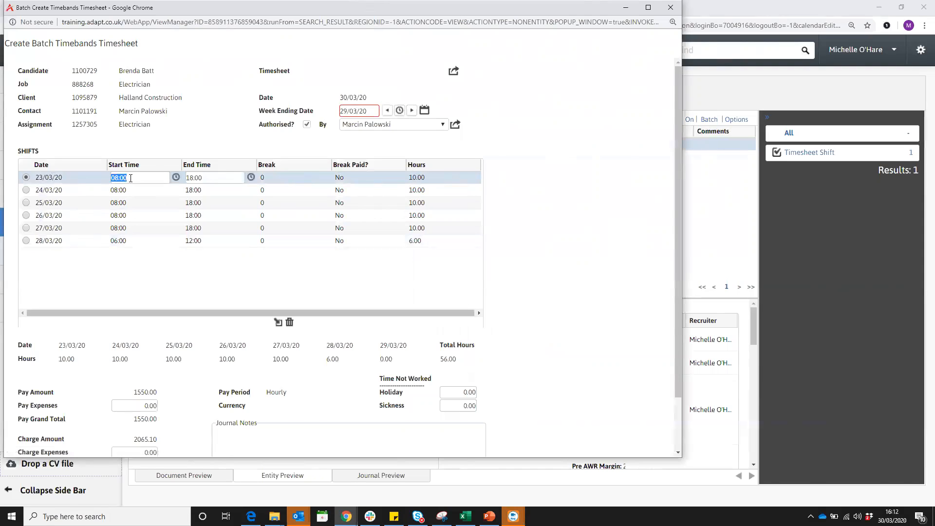
pyautogui.write('10:00')
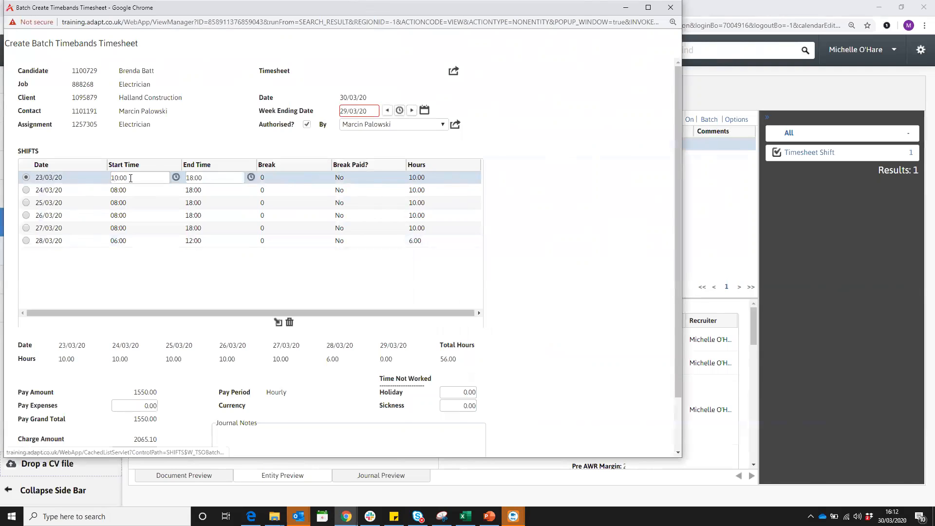
pyautogui.press('Return')
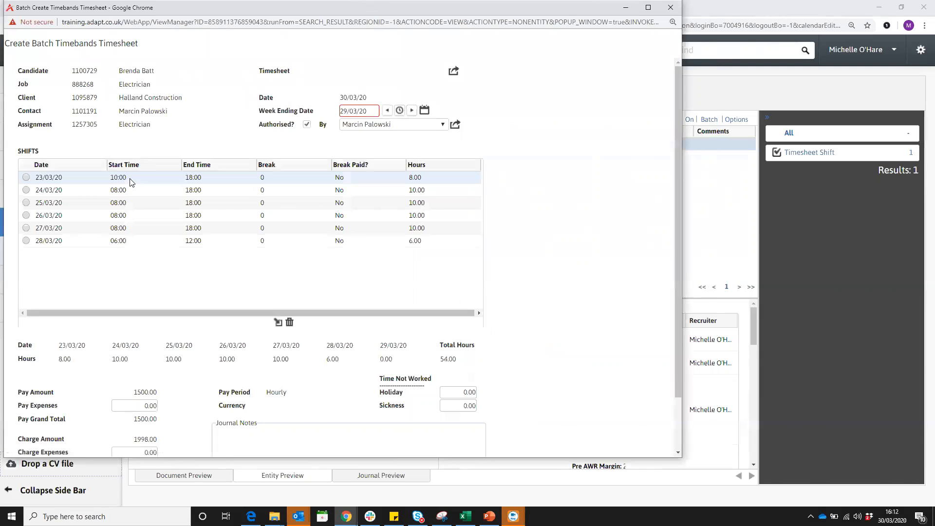
# Try to set the end time of the Electrician's 25/03/20 shift to 20:00
pyautogui.click(138, 203)
pyautogui.click(221, 202)
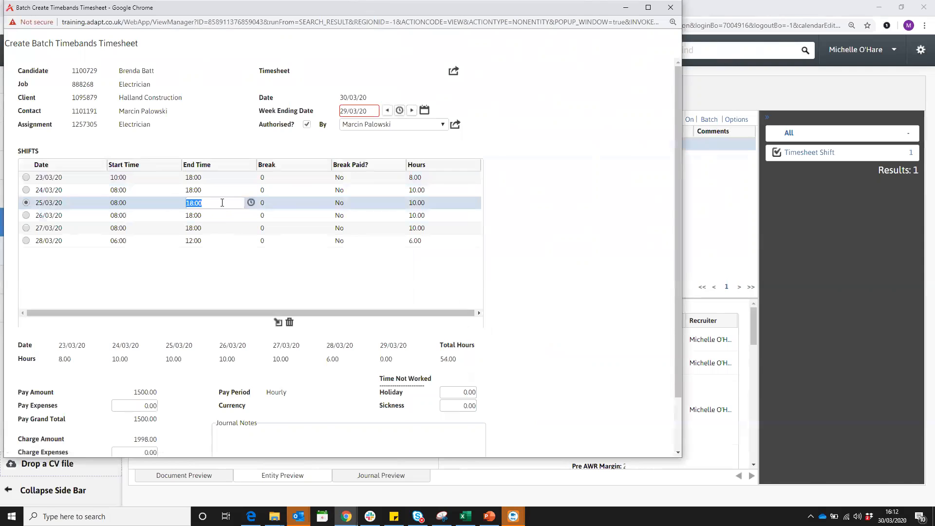
pyautogui.write('20:00')
pyautogui.press('Return')
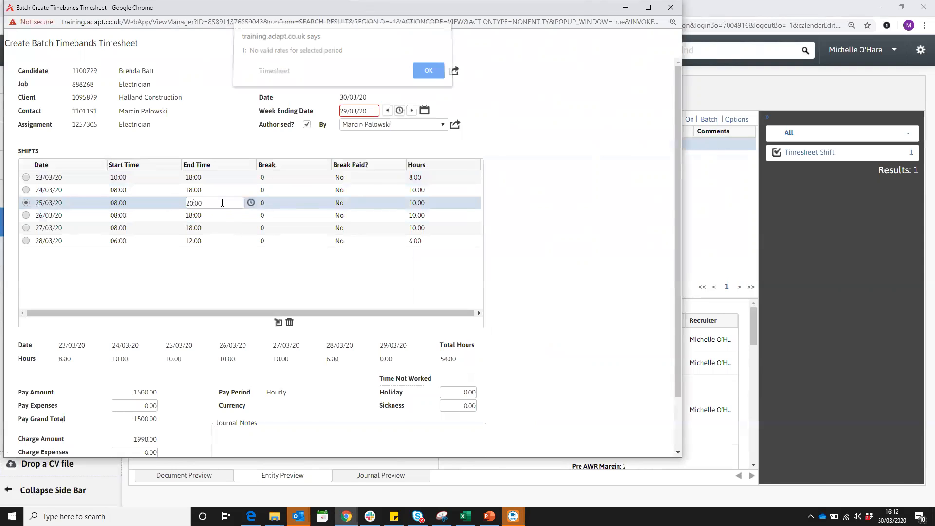
pyautogui.click(429, 74)
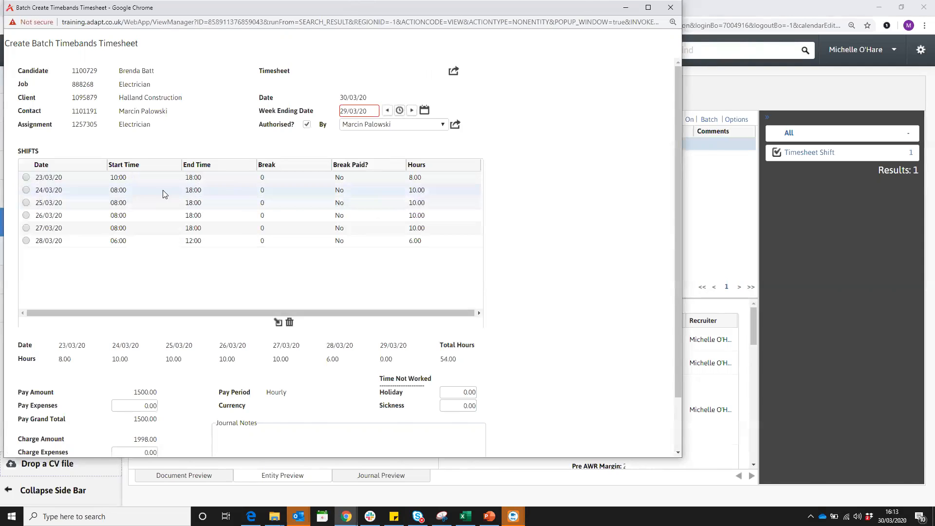
# Close the batch timesheet window without saving and switch to the webinar presentation slides
pyautogui.click(680, 6)
pyautogui.hotkey('alt', 'Tab')
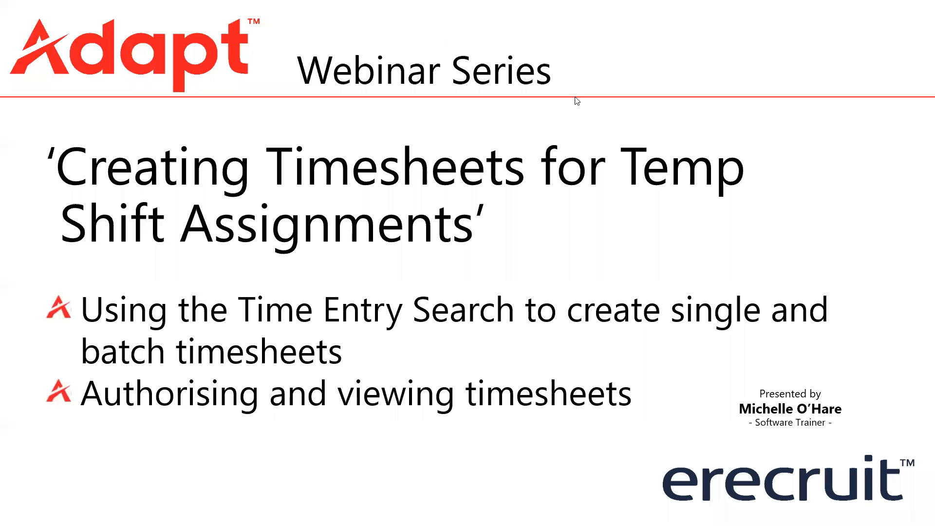